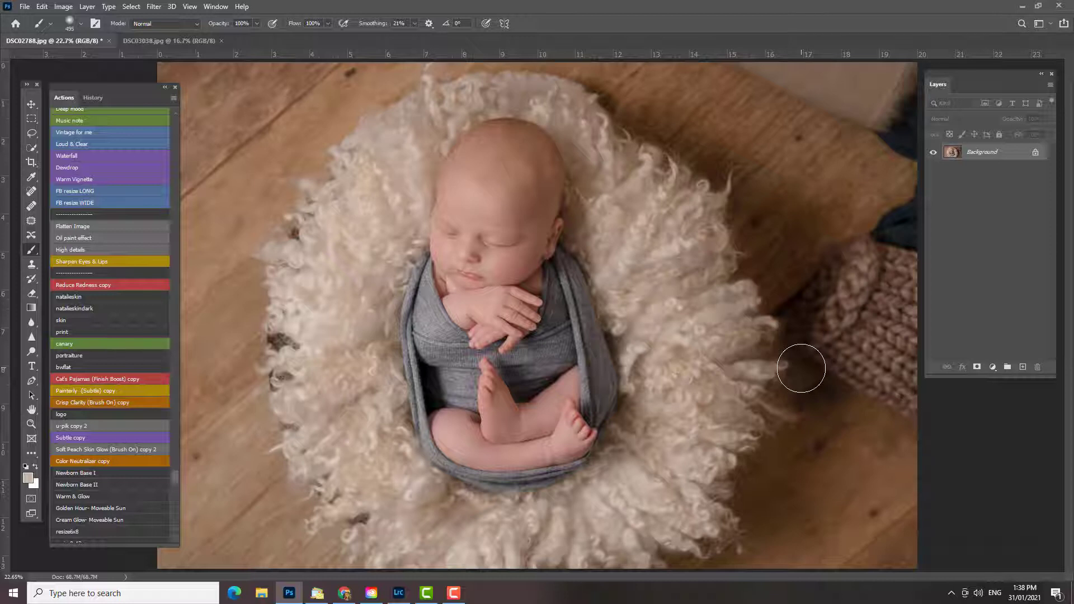
Step: Compare the newborn photo DSC02788.jpg with the backdrop DSC03038.jpg and examine the backdrop's fur layer up close from end to end
mouse_move(801, 368)
mouse_down()
mouse_move(778, 391)
mouse_move(794, 358)
mouse_up()
click(150, 42)
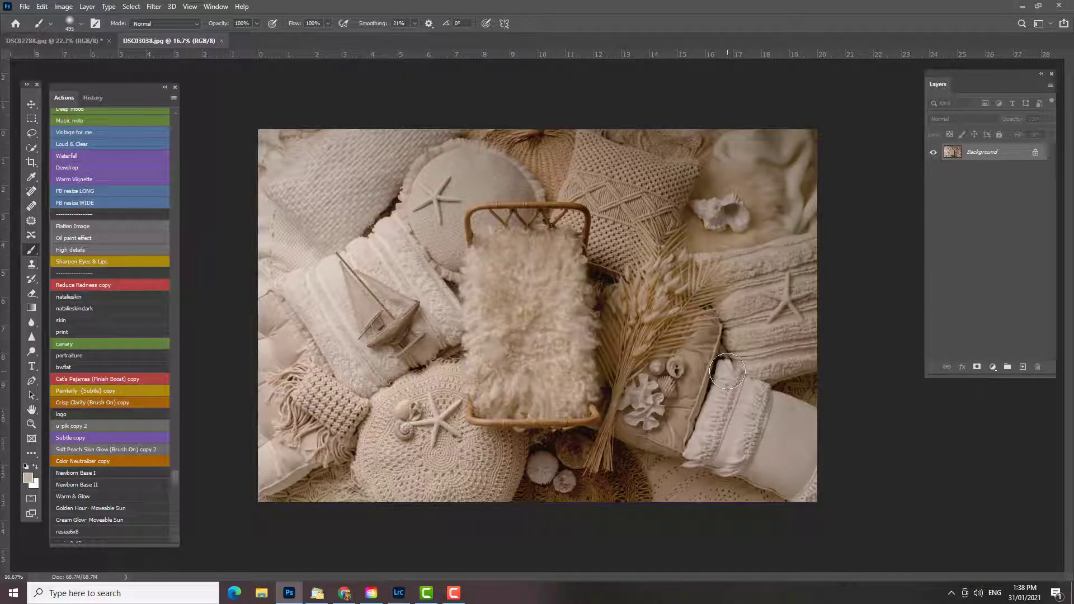
click(727, 371)
click(68, 40)
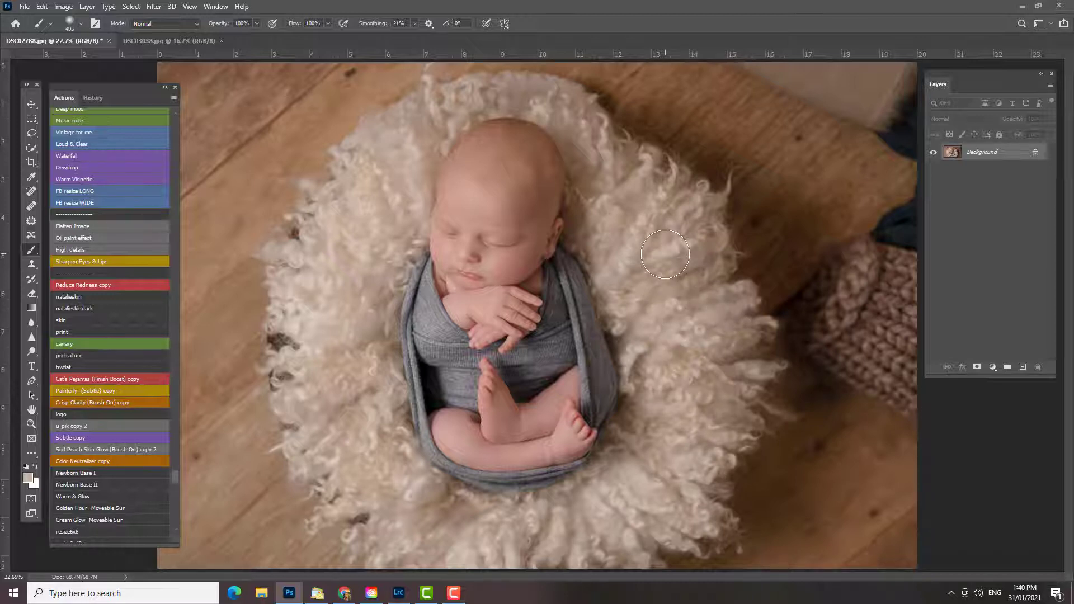
click(157, 41)
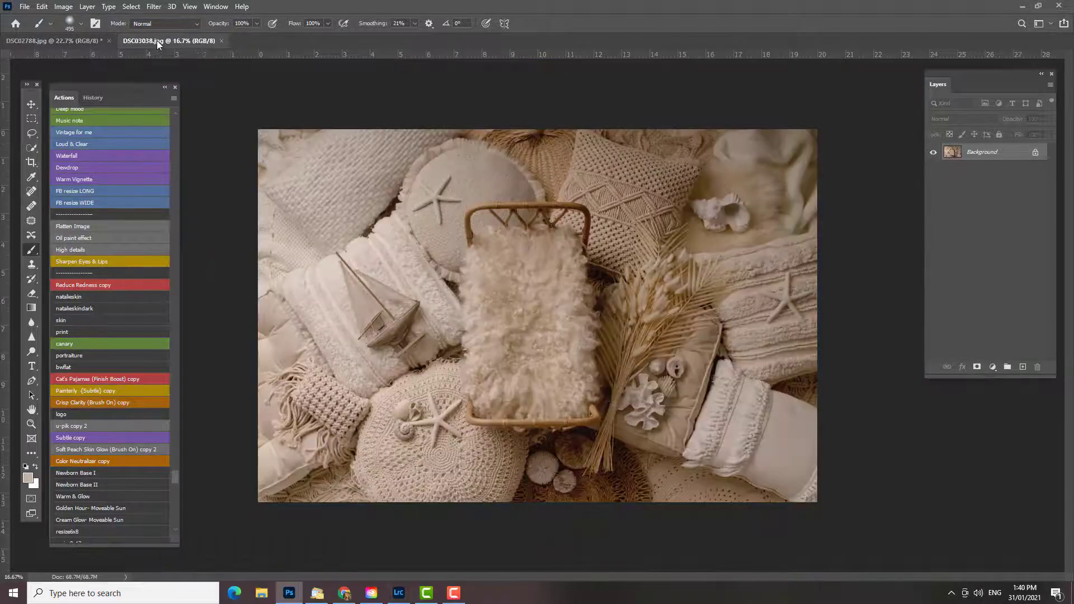
click(31, 424)
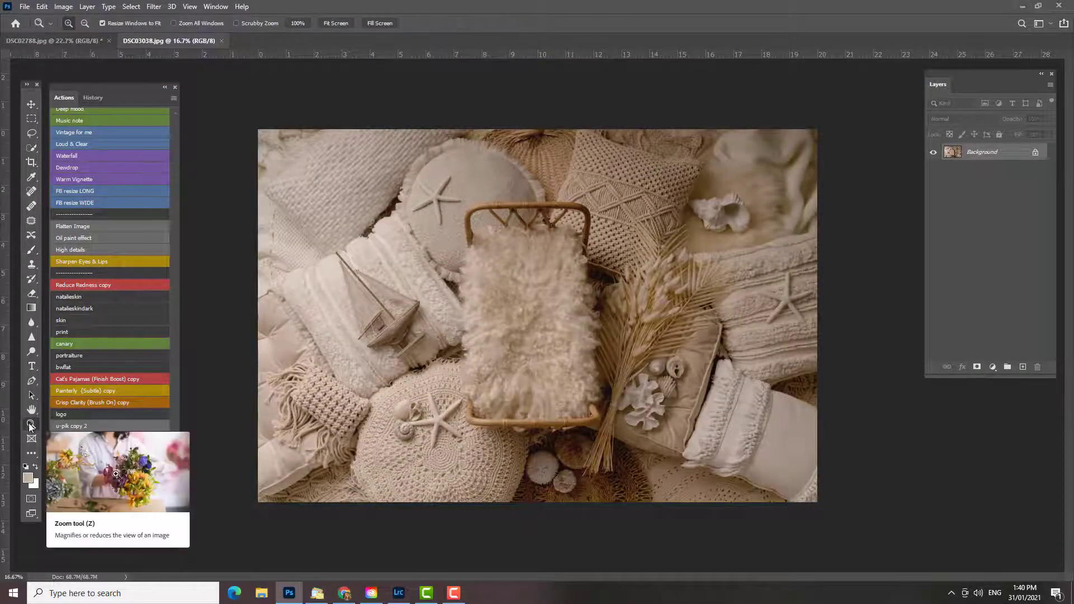
click(508, 316)
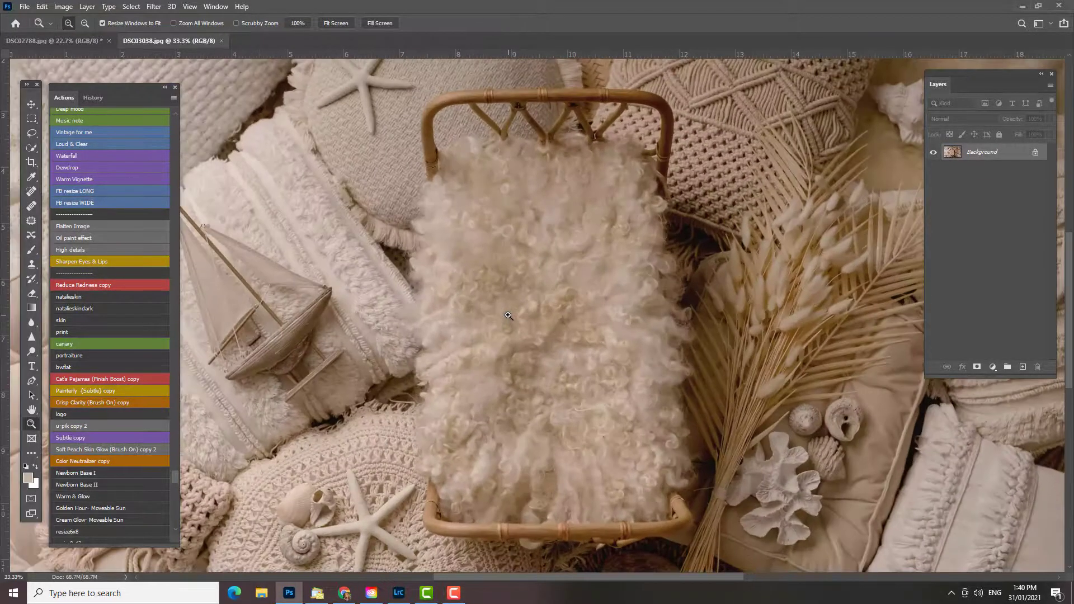
click(508, 316)
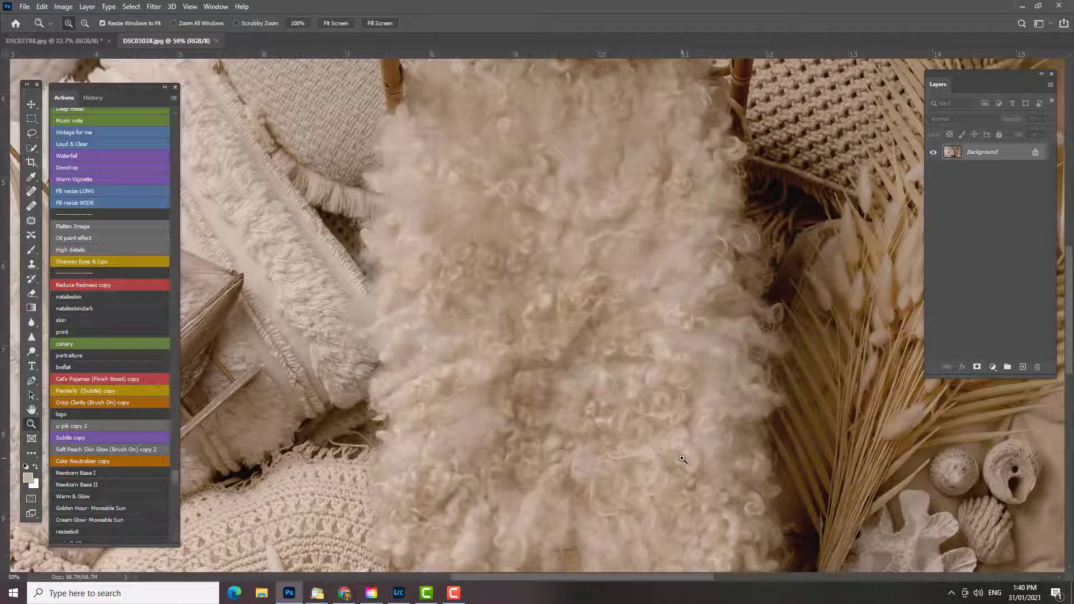
scroll(682, 458, down, 3)
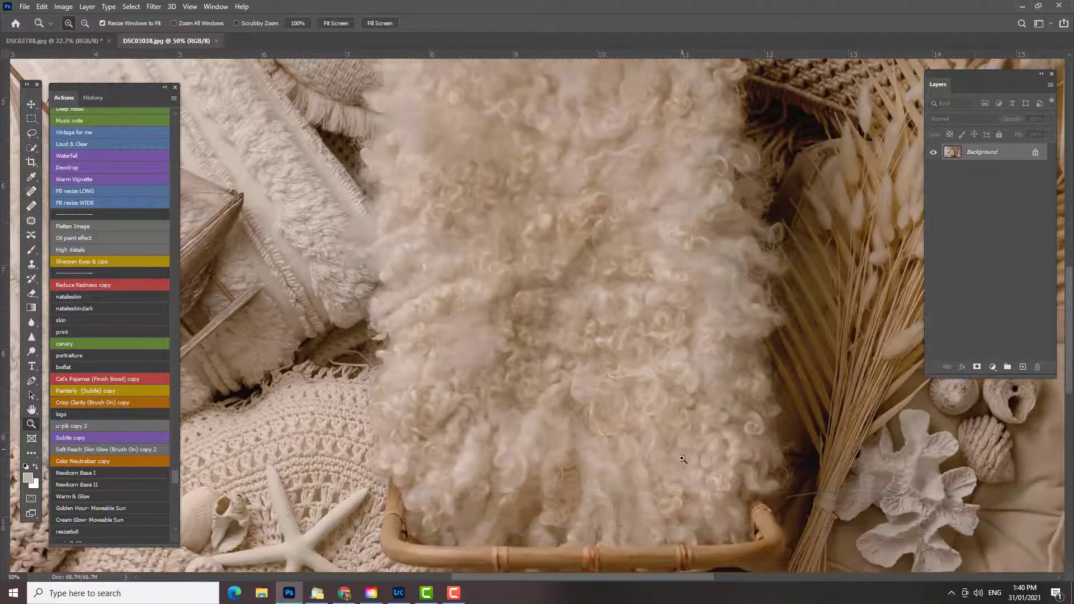
scroll(661, 426, up, 5)
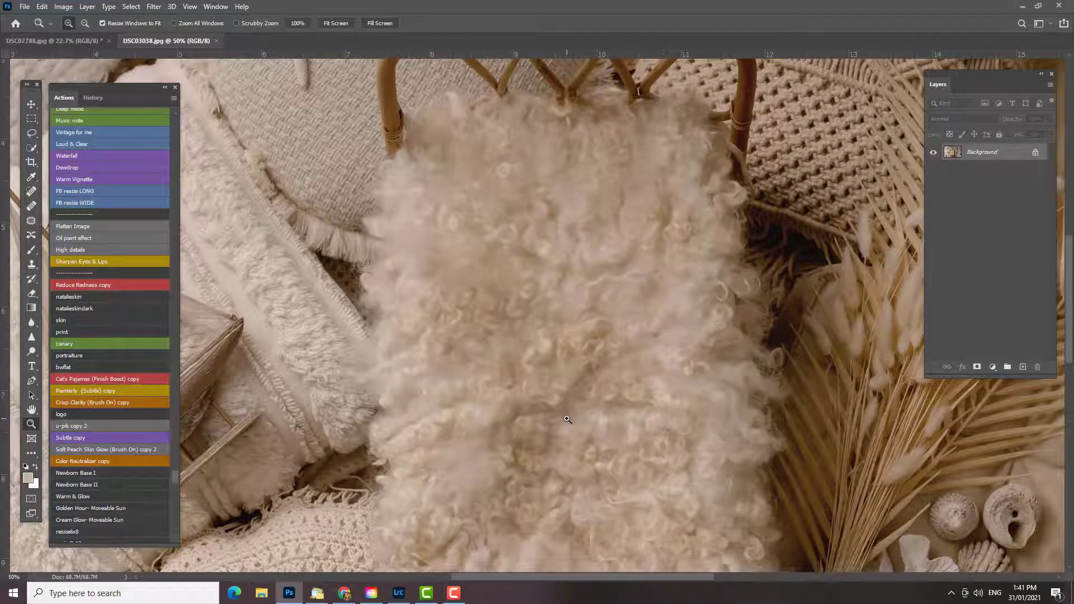
scroll(567, 419, down, 4)
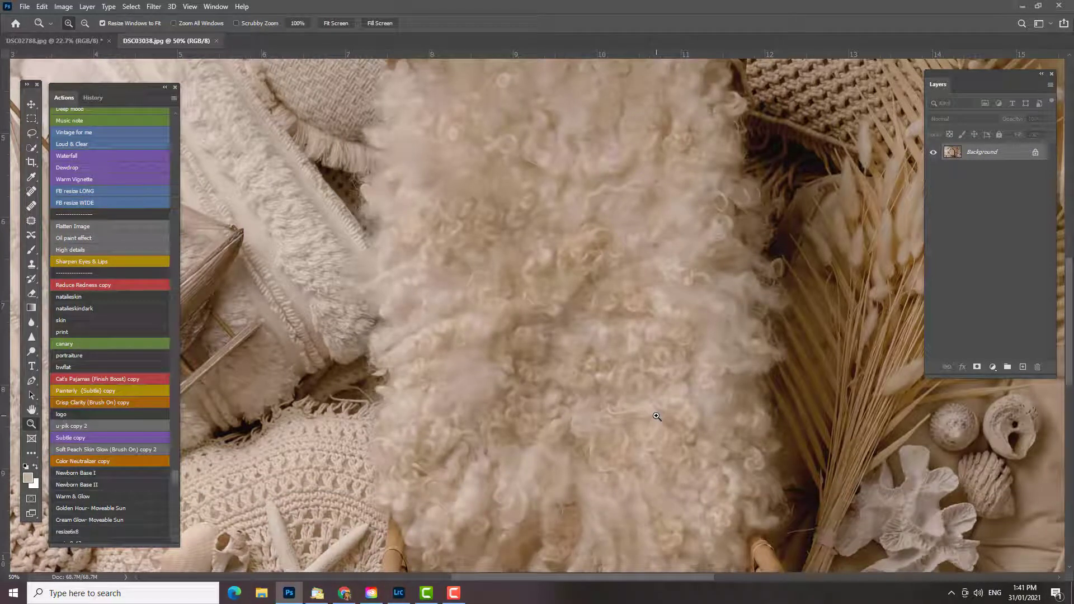
scroll(668, 416, down, 2)
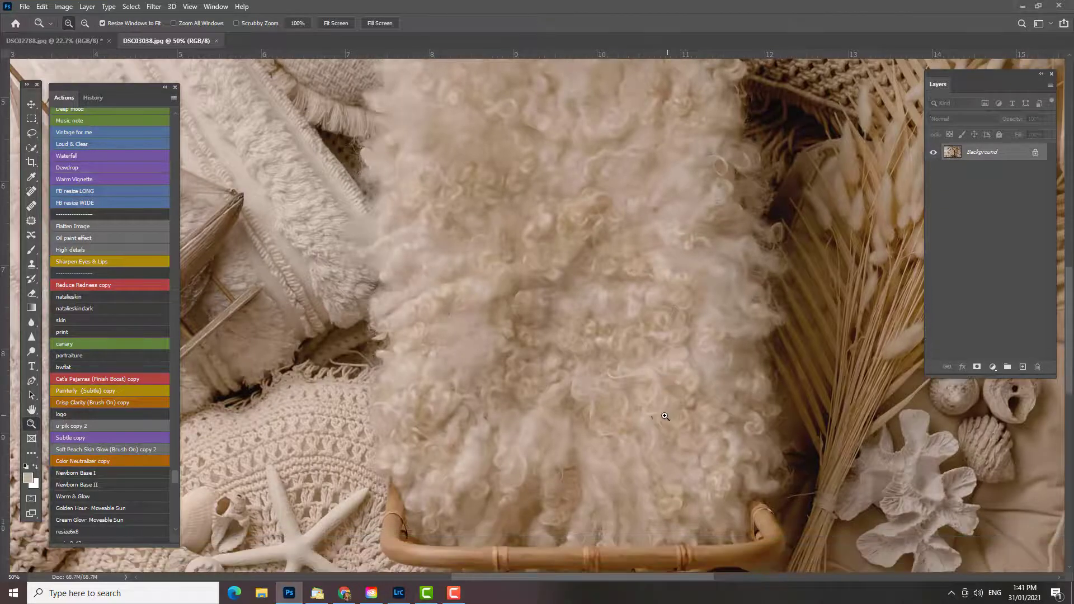
scroll(653, 420, up, 2)
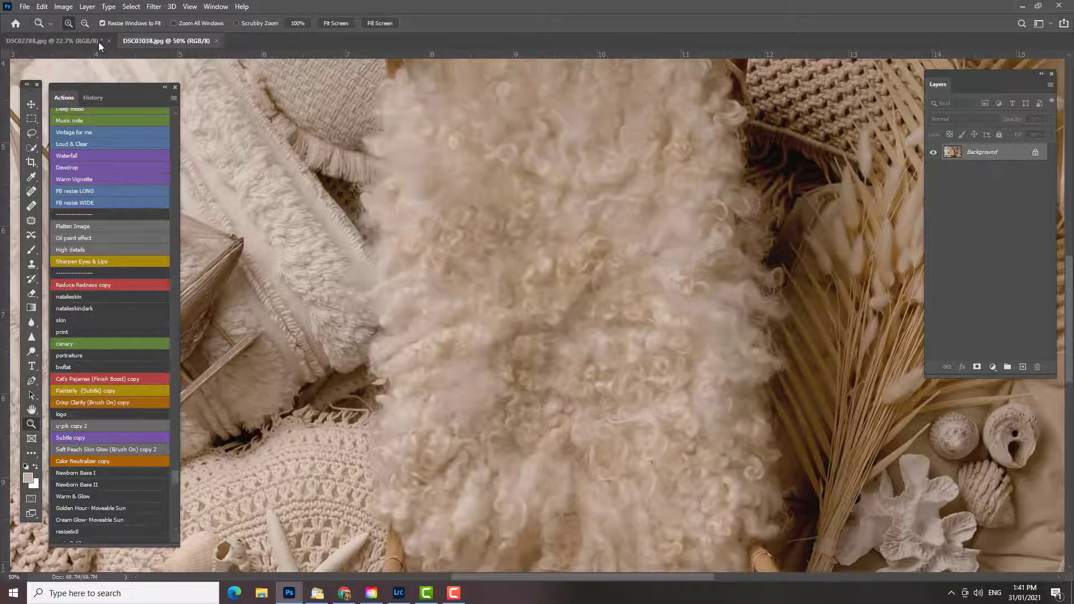
Step: Examine the baby's face, hands and feet up close in the newborn photo DSC02788.jpg
click(58, 39)
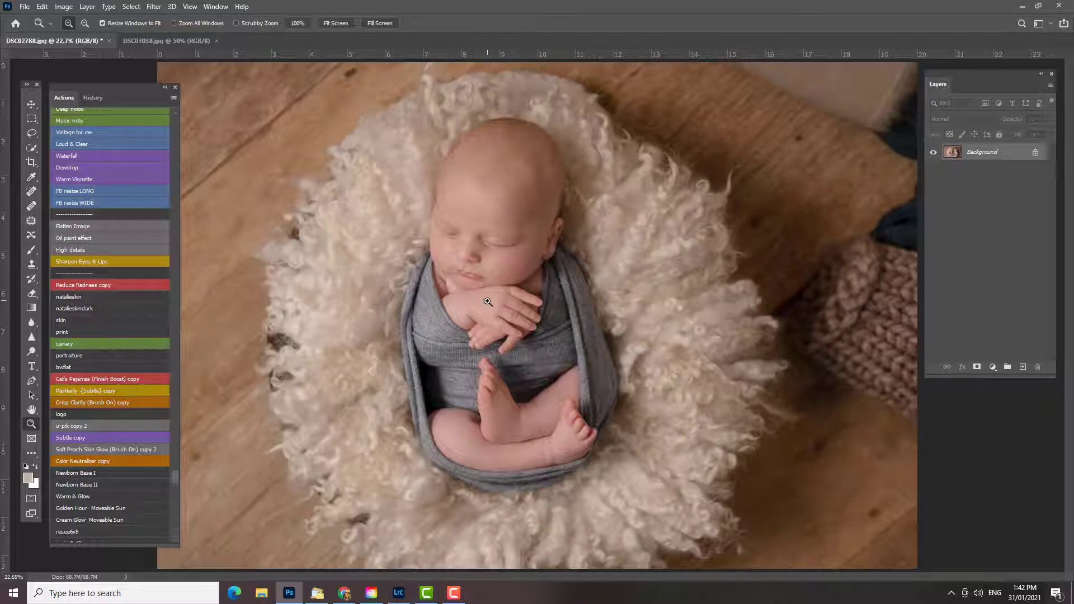
click(491, 189)
click(491, 189)
click(491, 189)
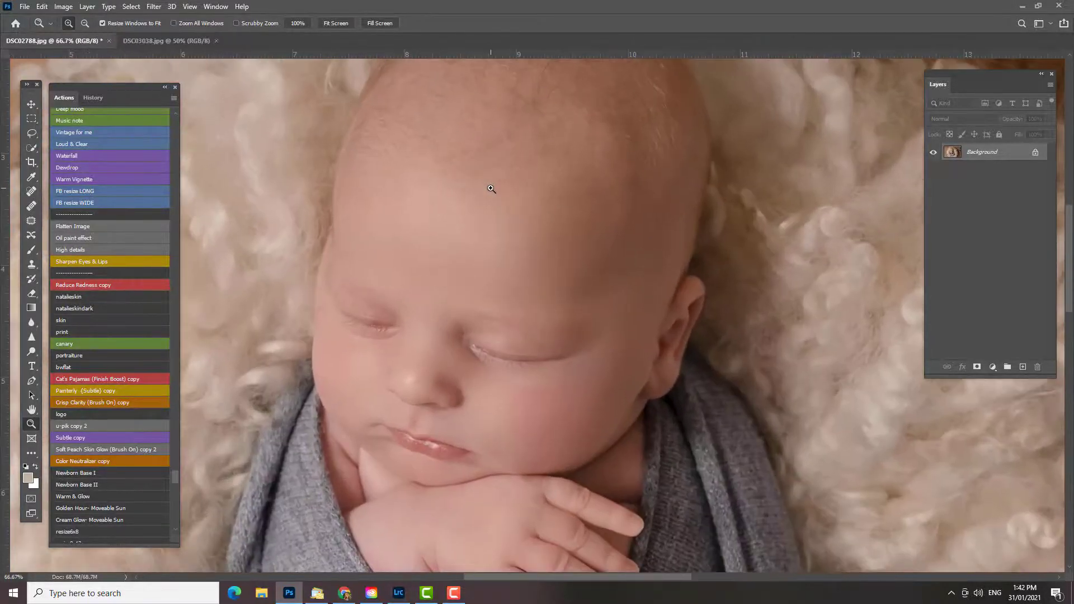
click(486, 472)
scroll(485, 471, down, 5)
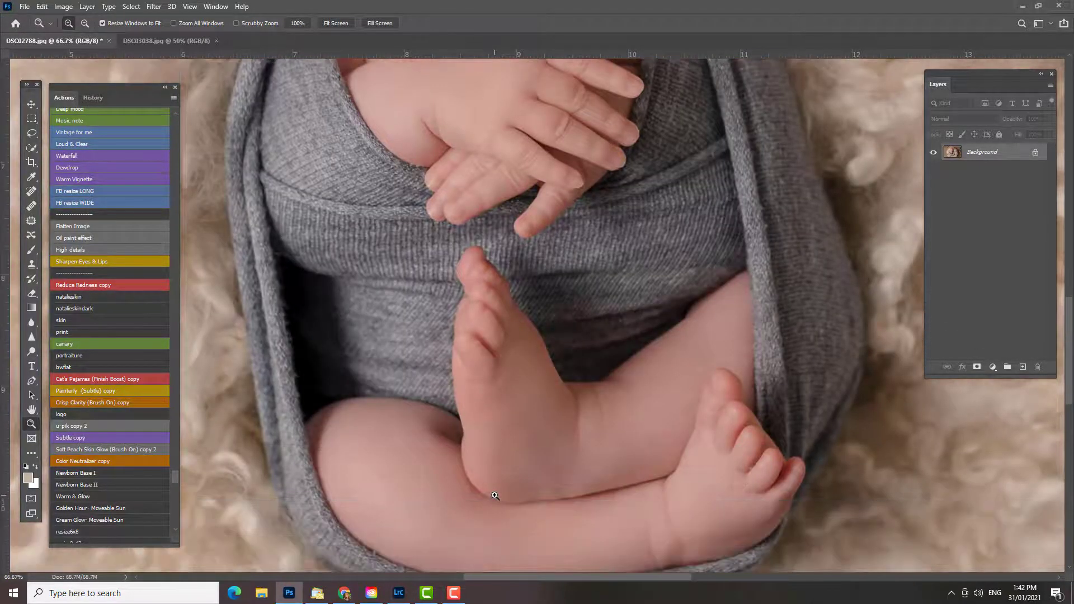
scroll(496, 495, up, 5)
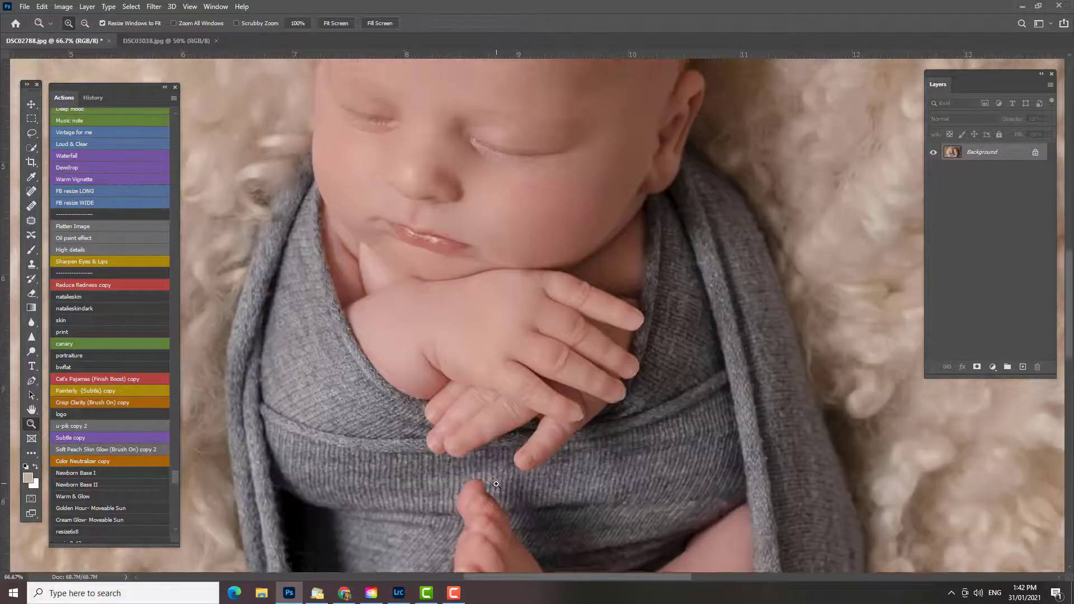
scroll(496, 484, up, 3)
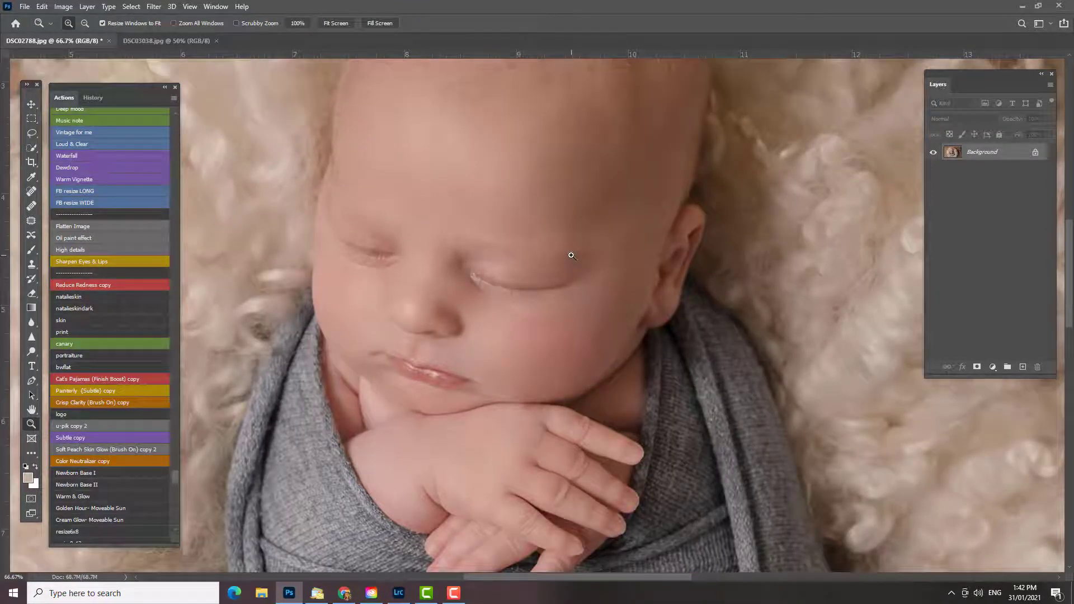
key(ctrl+0)
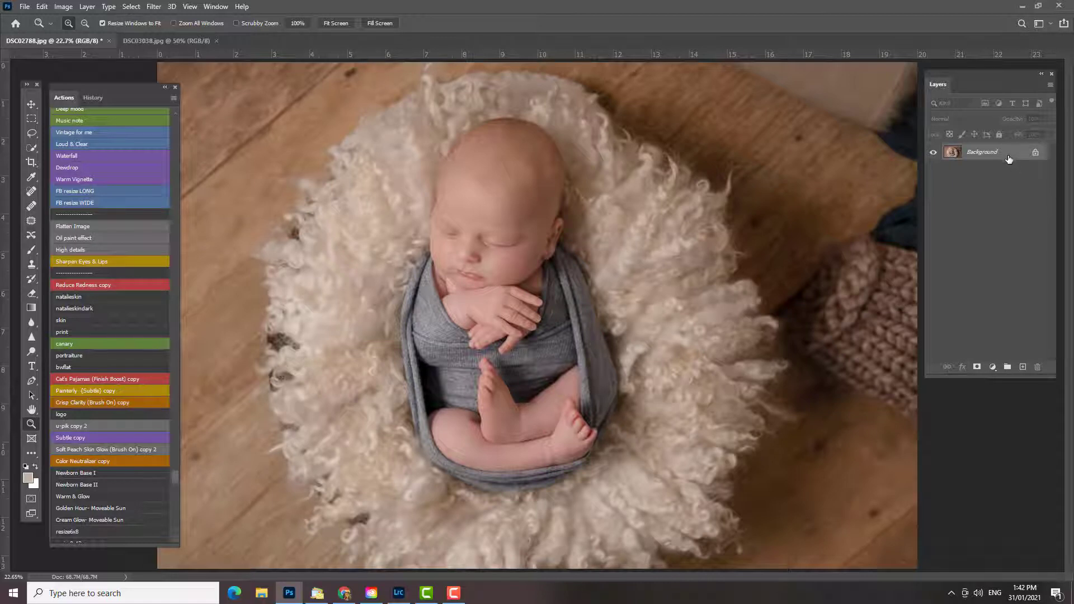
Step: Duplicate the newborn photo's background layer and use the Camera Raw filter to set orange saturation to -7 and slightly reduce red saturation
drag(1009, 159, 1023, 366)
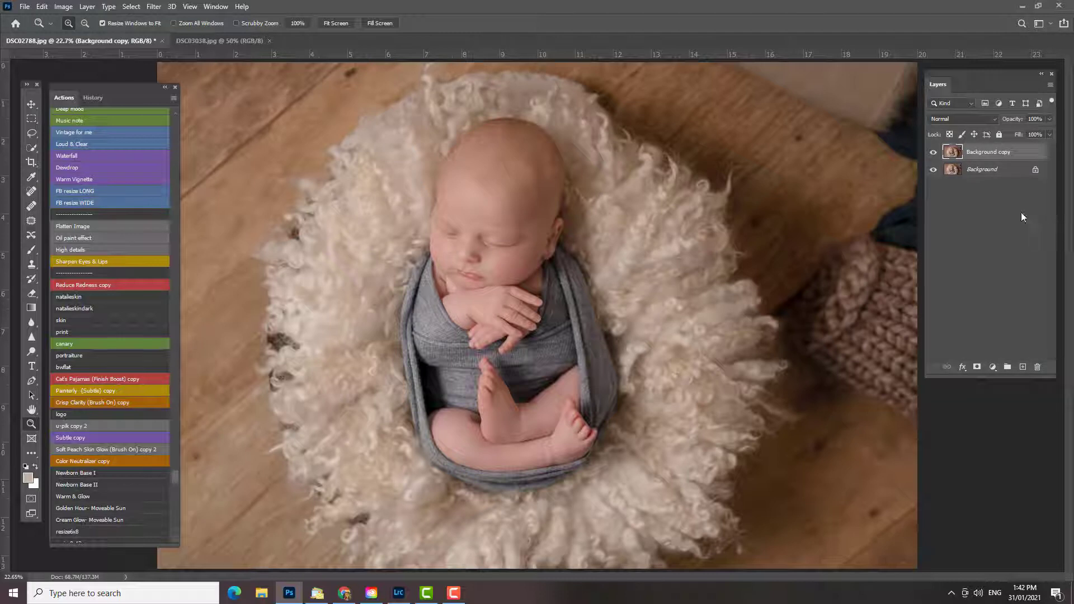
click(153, 7)
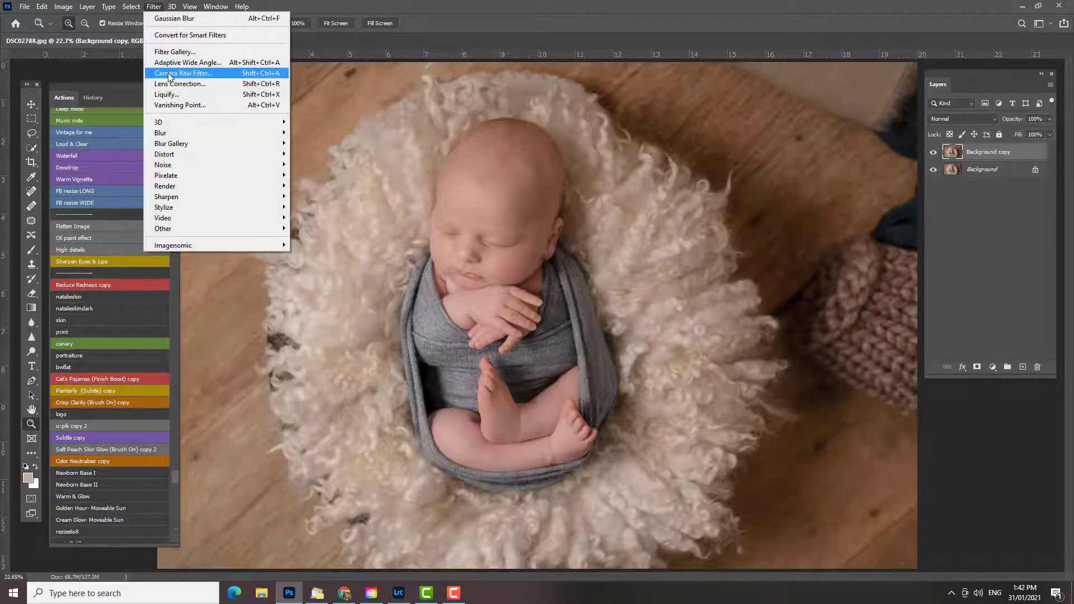
click(185, 71)
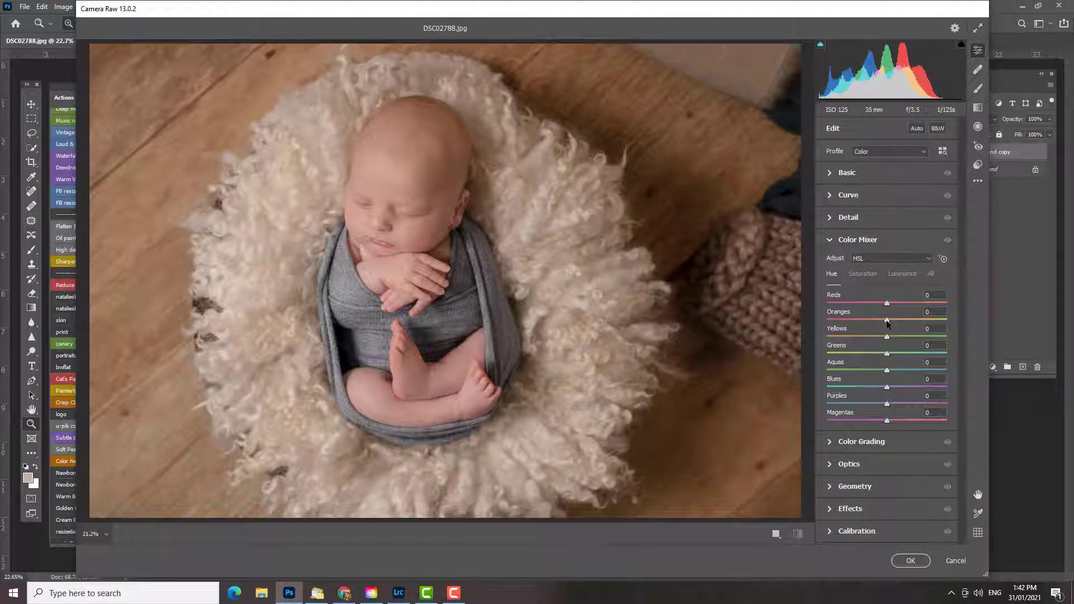
mouse_move(887, 324)
mouse_down()
mouse_move(895, 326)
mouse_move(895, 309)
mouse_move(884, 320)
mouse_move(884, 306)
mouse_up()
click(861, 274)
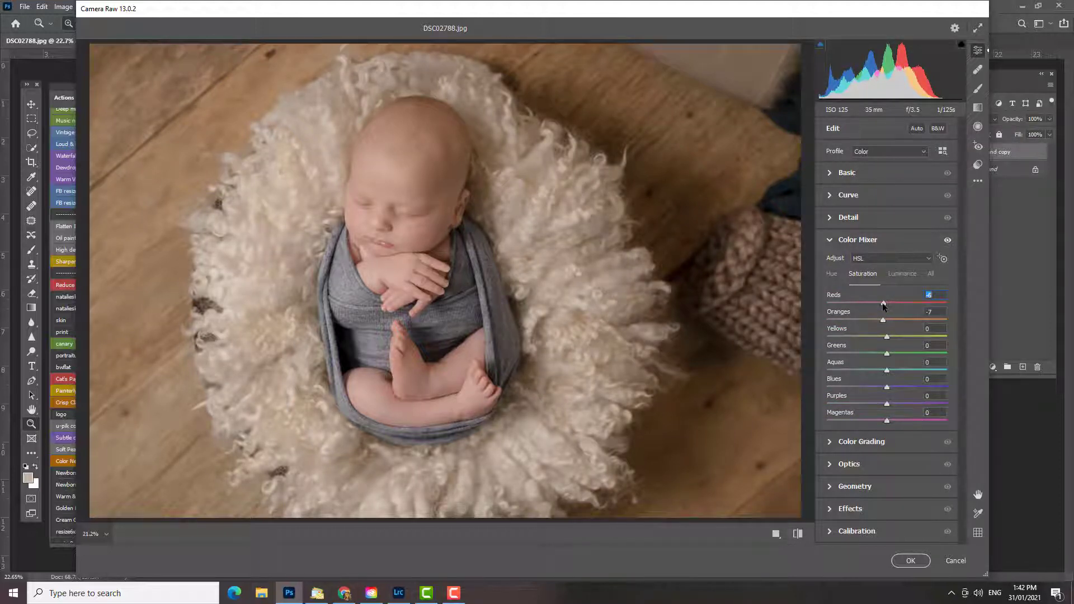
click(910, 561)
click(933, 153)
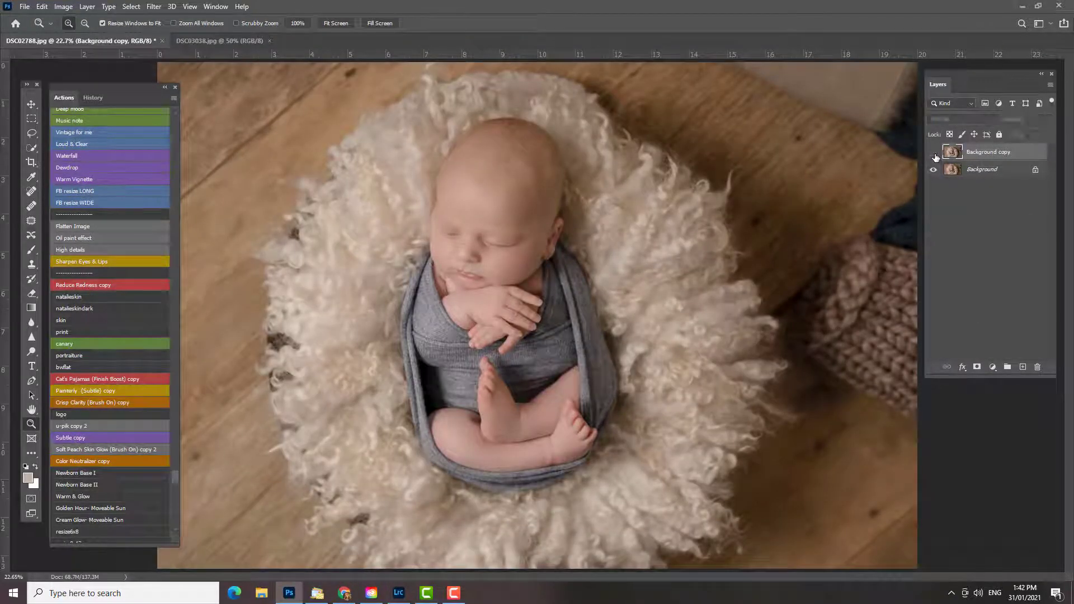
click(934, 154)
click(933, 154)
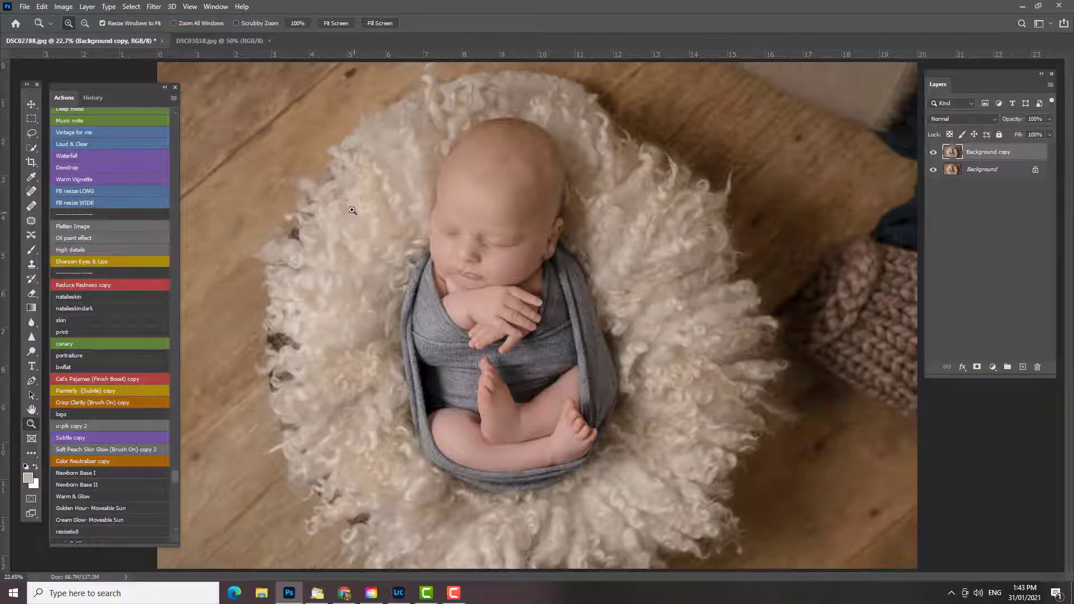
Step: Apply the Camera Raw filter to the duplicated baby layer with Highlights at -14 and Whites slightly reduced
click(153, 6)
click(171, 73)
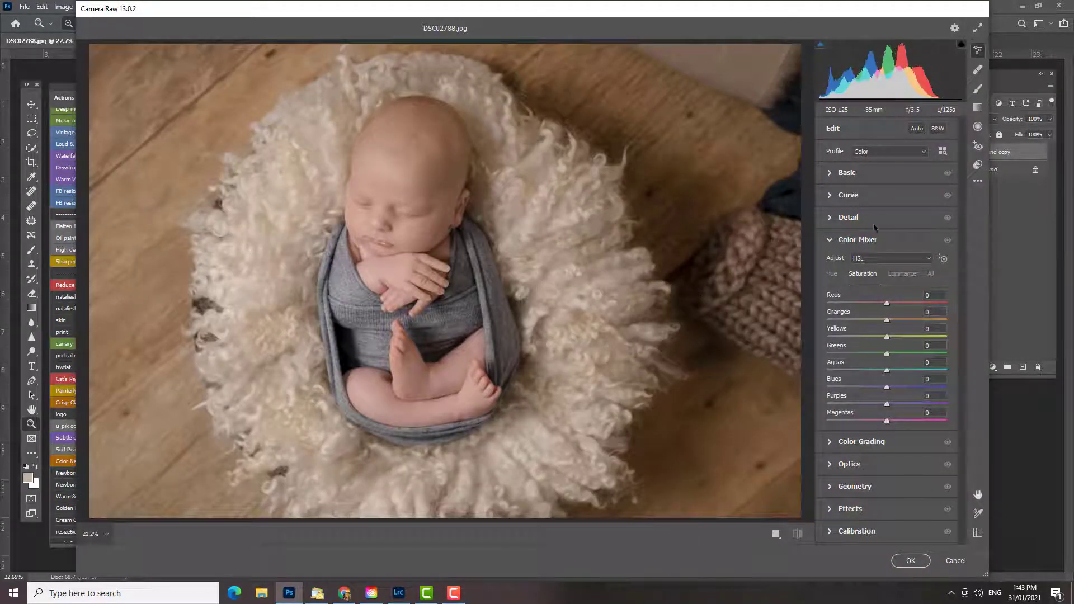
click(846, 174)
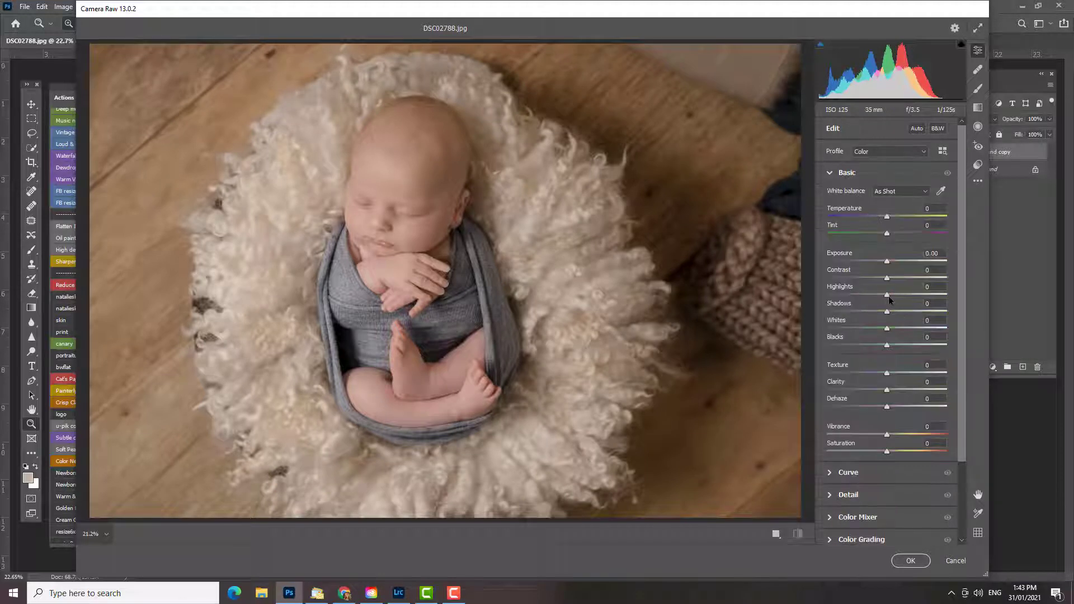
drag(888, 295, 885, 294)
drag(879, 302, 886, 334)
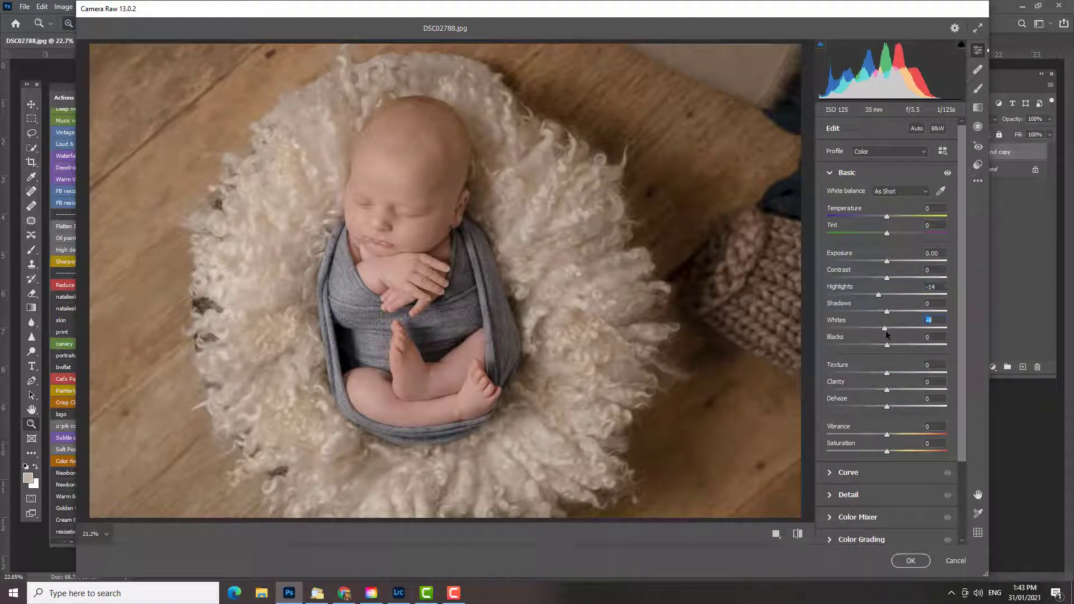
click(912, 561)
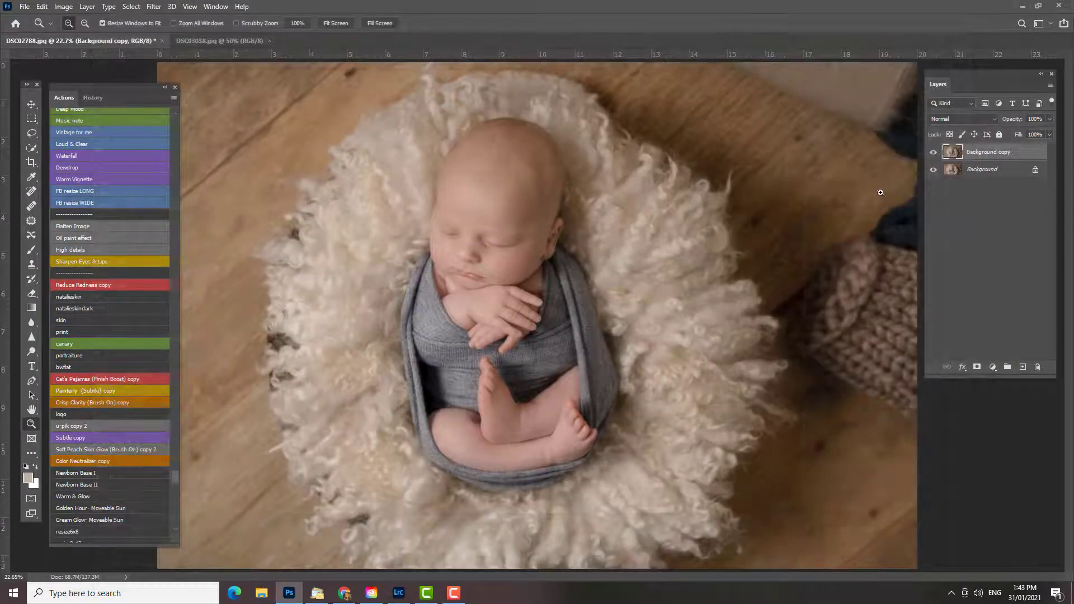
Step: Float the newborn photo's window, copy its adjusted layer into the DSC03038.jpg backdrop, and minimise the newborn photo's window
click(210, 43)
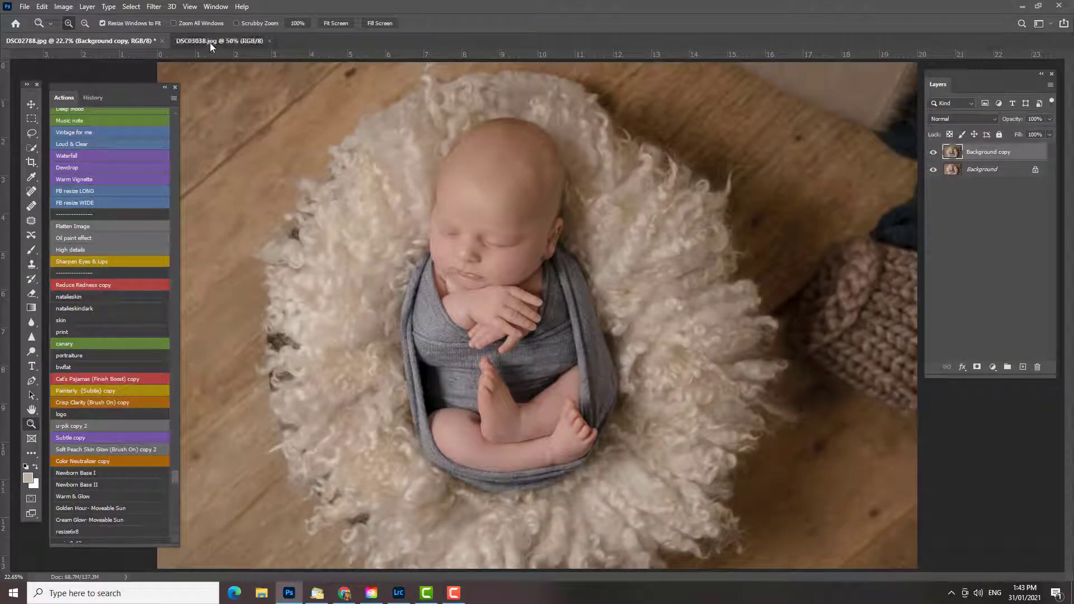
key(ctrl+0)
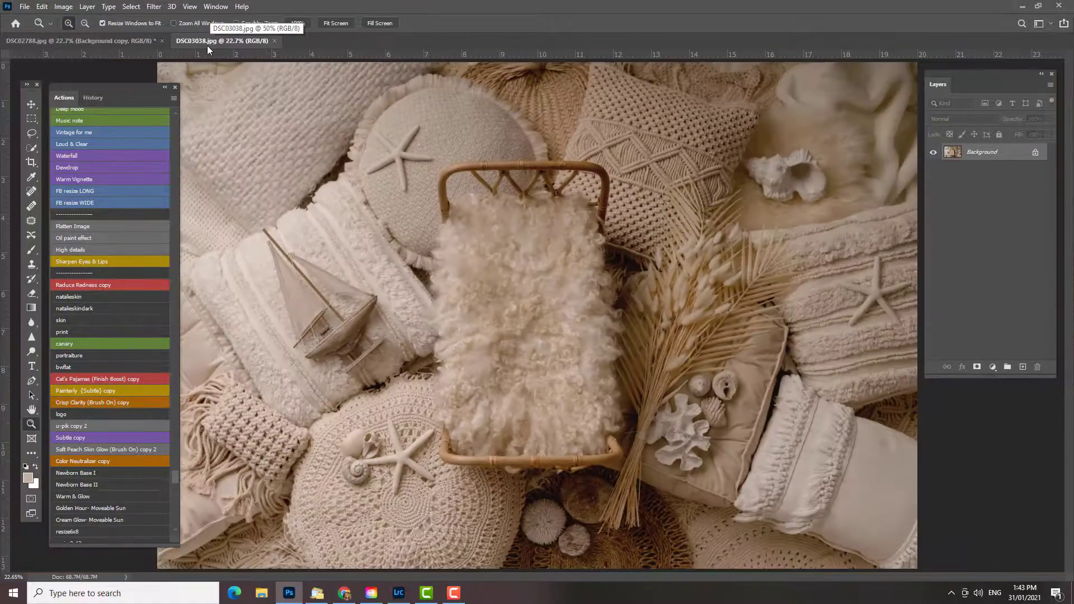
click(114, 41)
drag(119, 41, 324, 424)
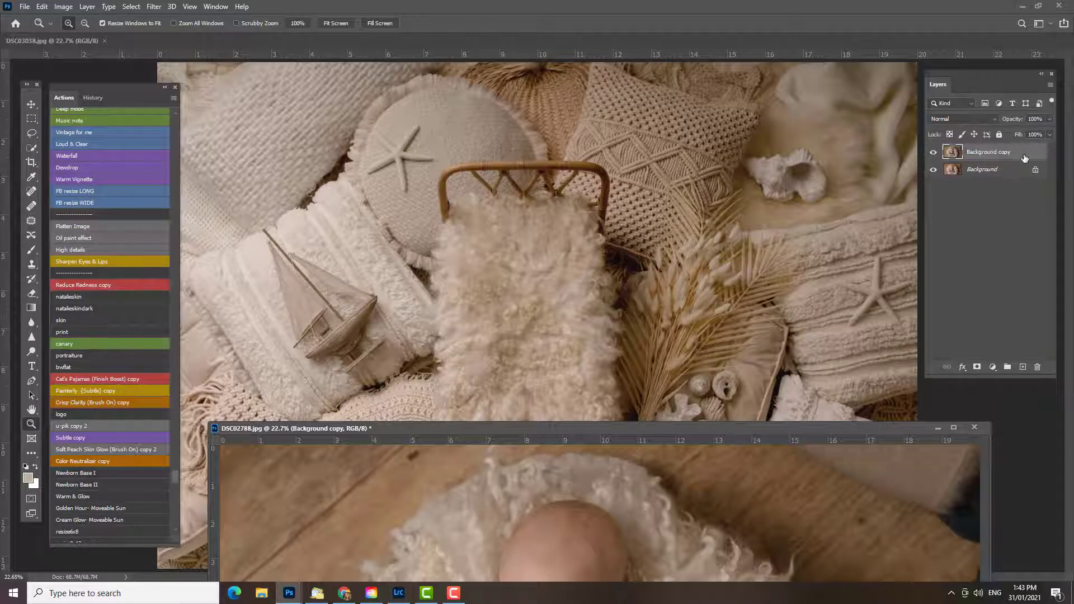
drag(1024, 158, 551, 307)
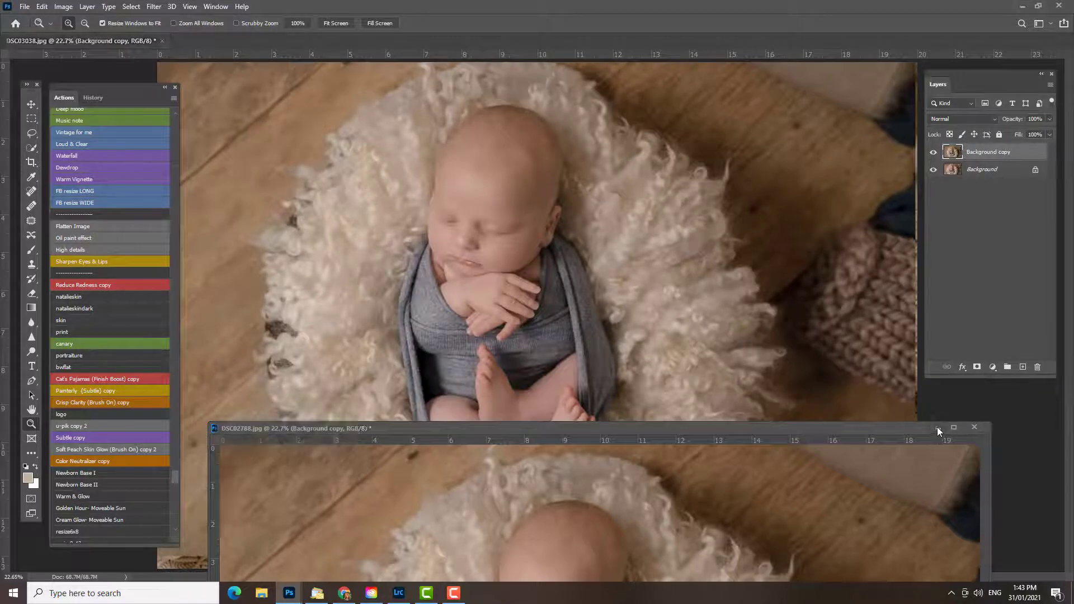
click(937, 427)
Step: Set the baby layer's opacity to 50%, then scale it to about 59% and position the baby centrally over the fur bed
text(50)
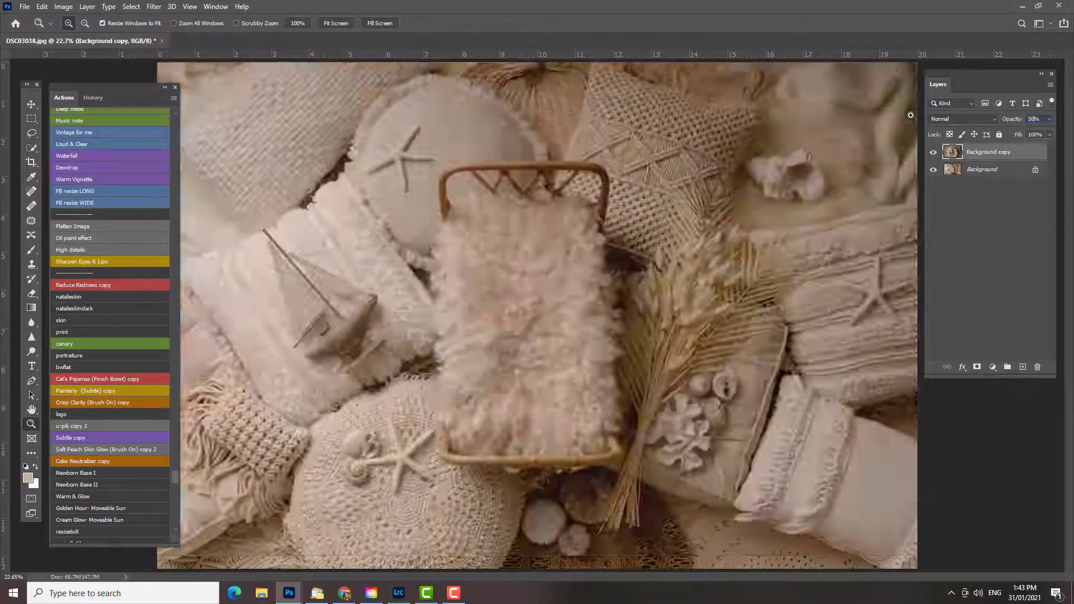
key(ctrl+t)
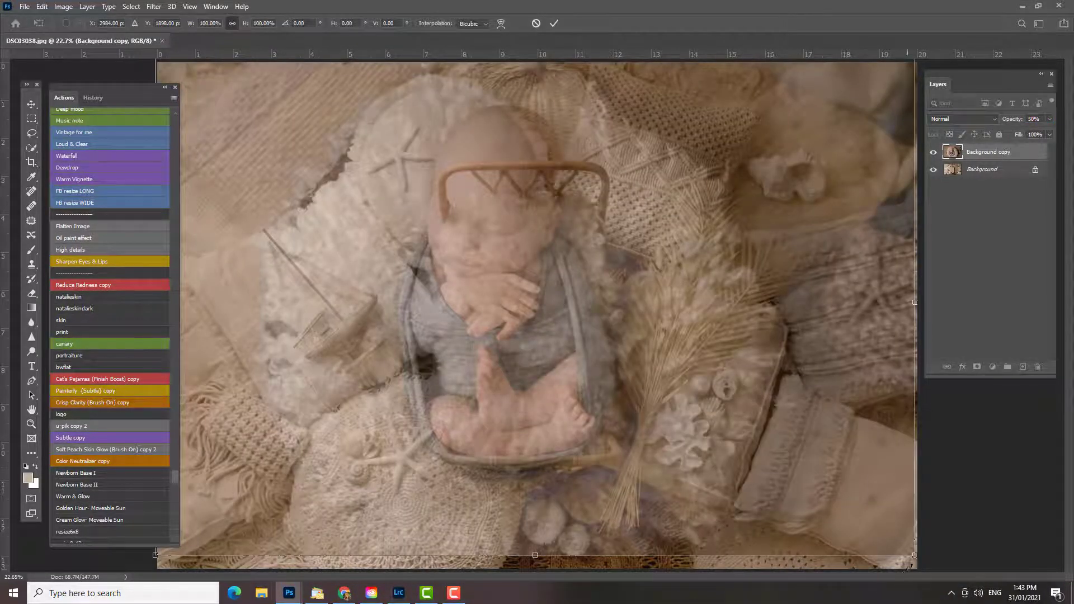
drag(916, 557, 632, 371)
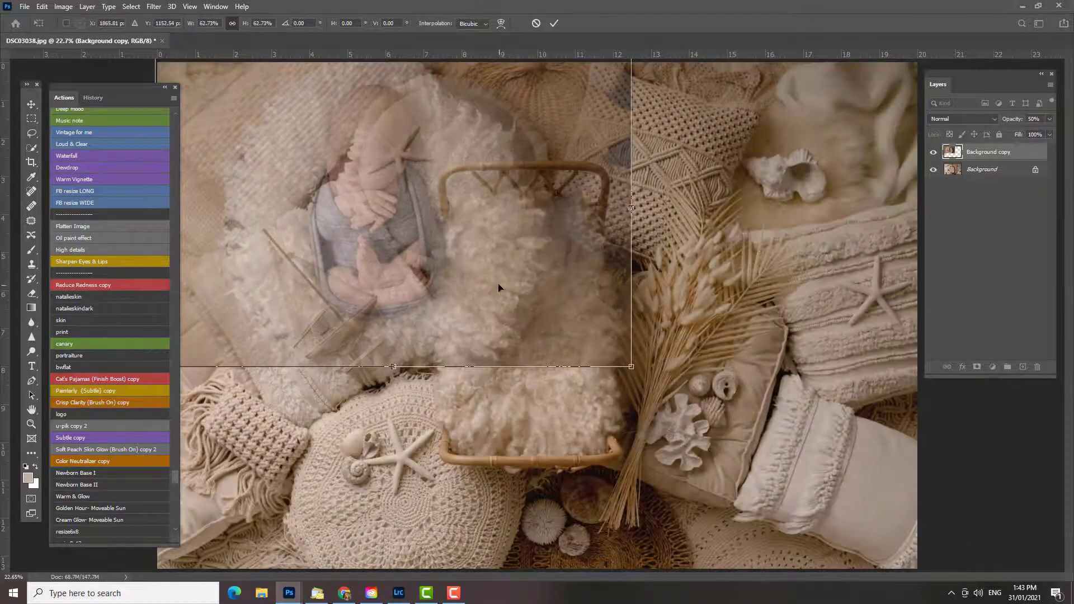
drag(514, 310, 655, 421)
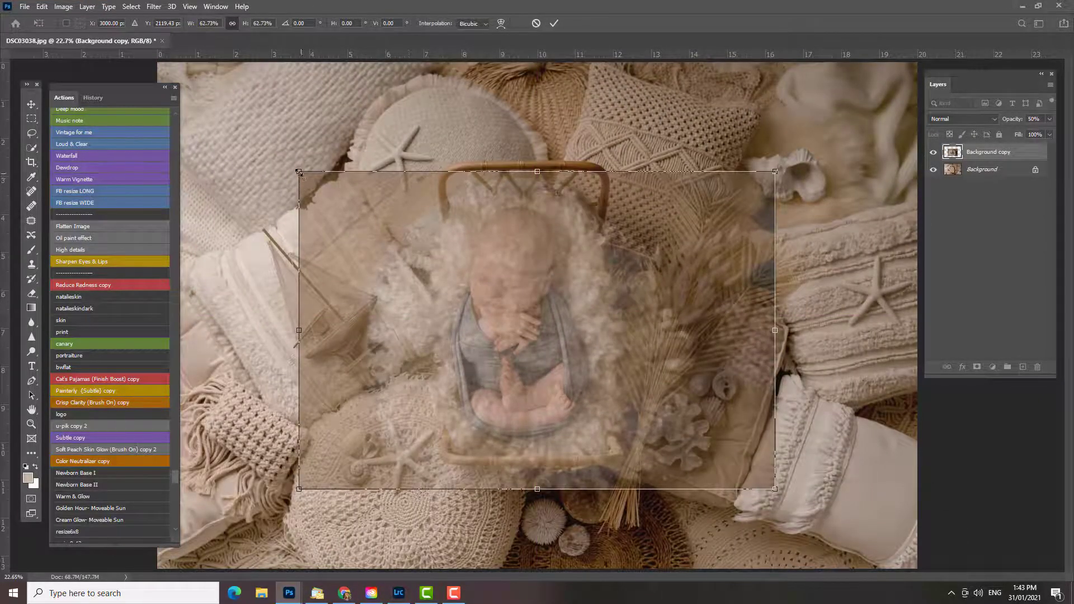
drag(298, 173, 342, 201)
drag(551, 413, 548, 411)
drag(330, 189, 315, 179)
drag(524, 406, 530, 407)
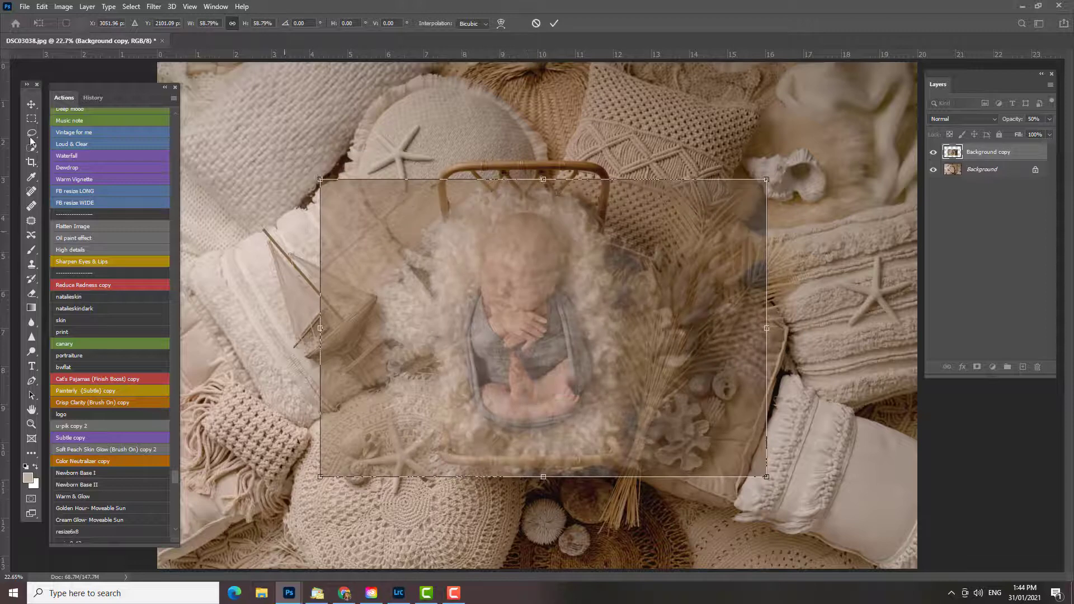
click(32, 133)
right_click(31, 133)
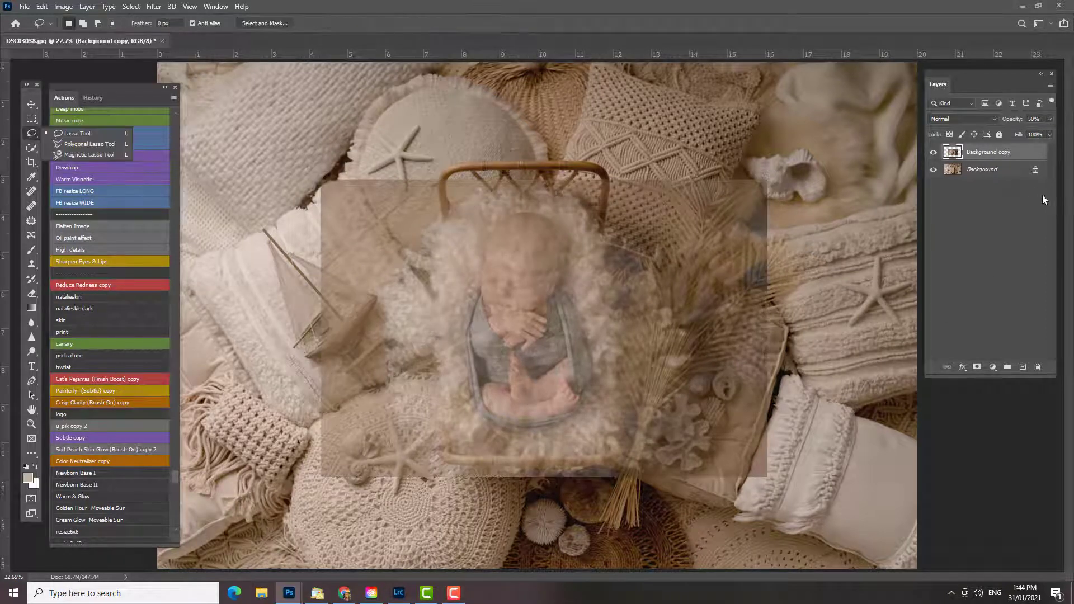
Step: Restore the baby layer's opacity to 100% and add a layer mask filled with black
click(1039, 119)
text(100)
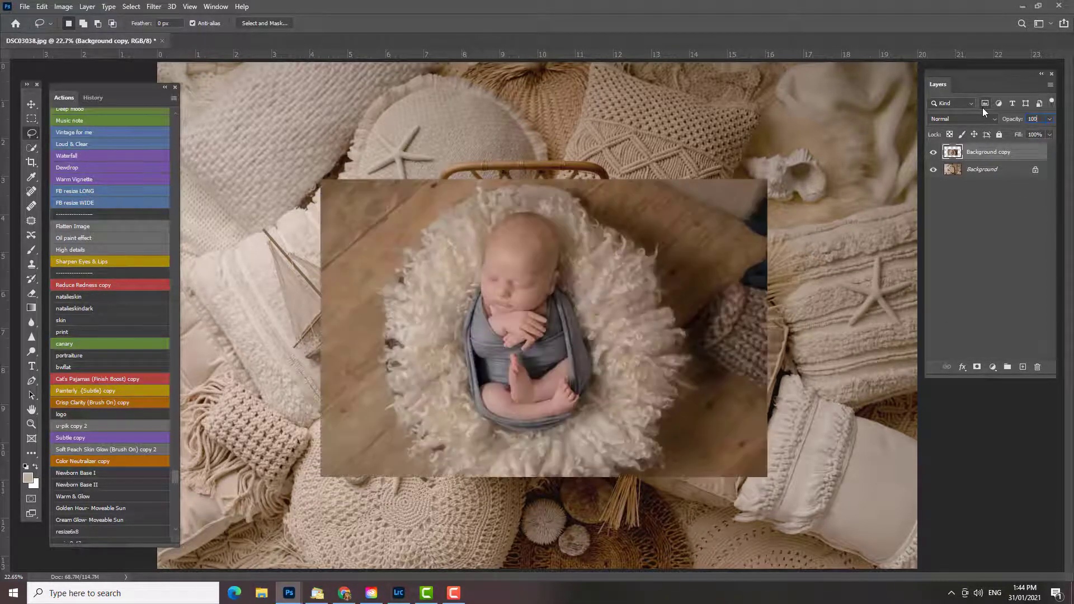
click(977, 367)
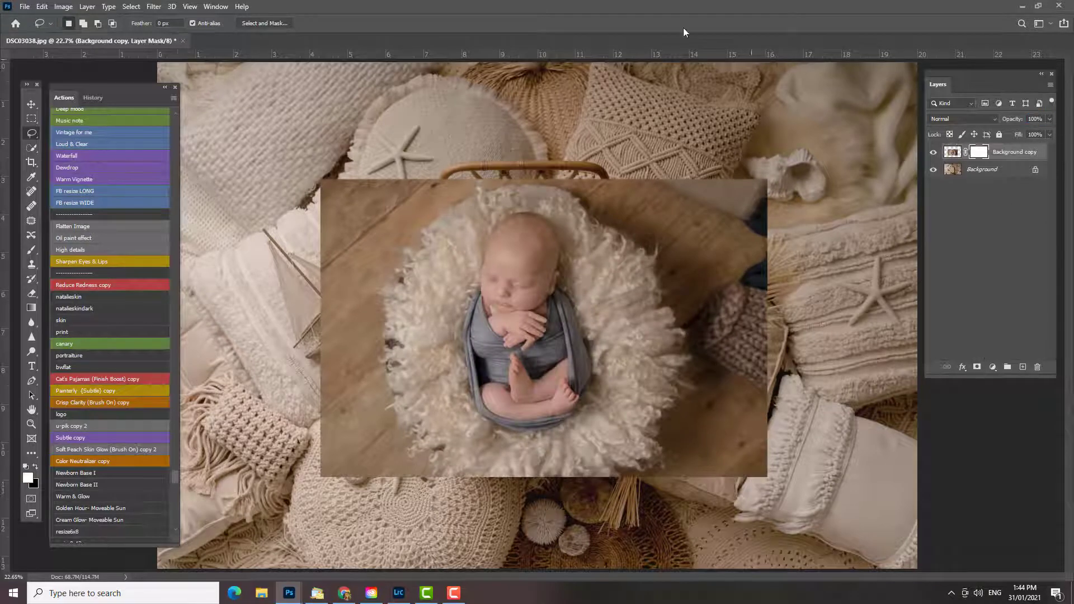
click(42, 6)
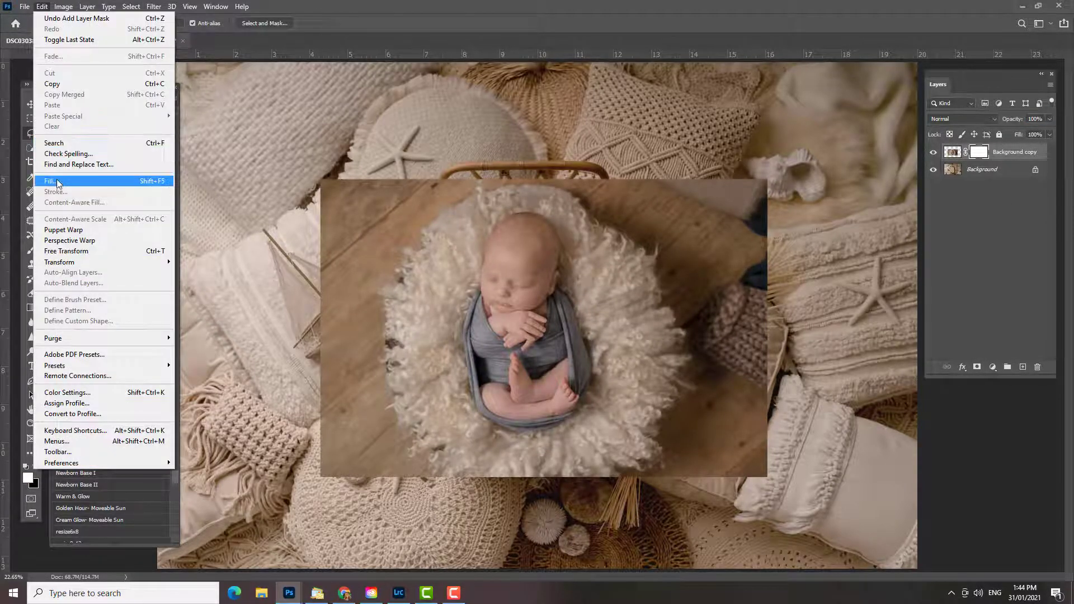
click(63, 179)
click(605, 156)
key(l)
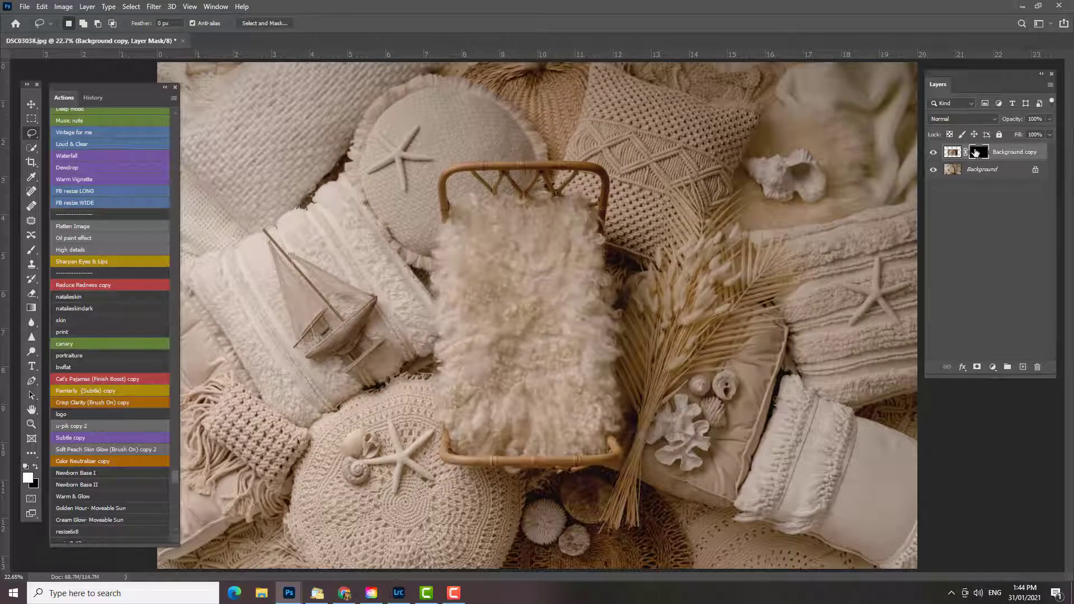
Step: Reveal the baby and wrap by painting white on the layer mask with a large soft brush, and hide the backdrop layer
click(31, 251)
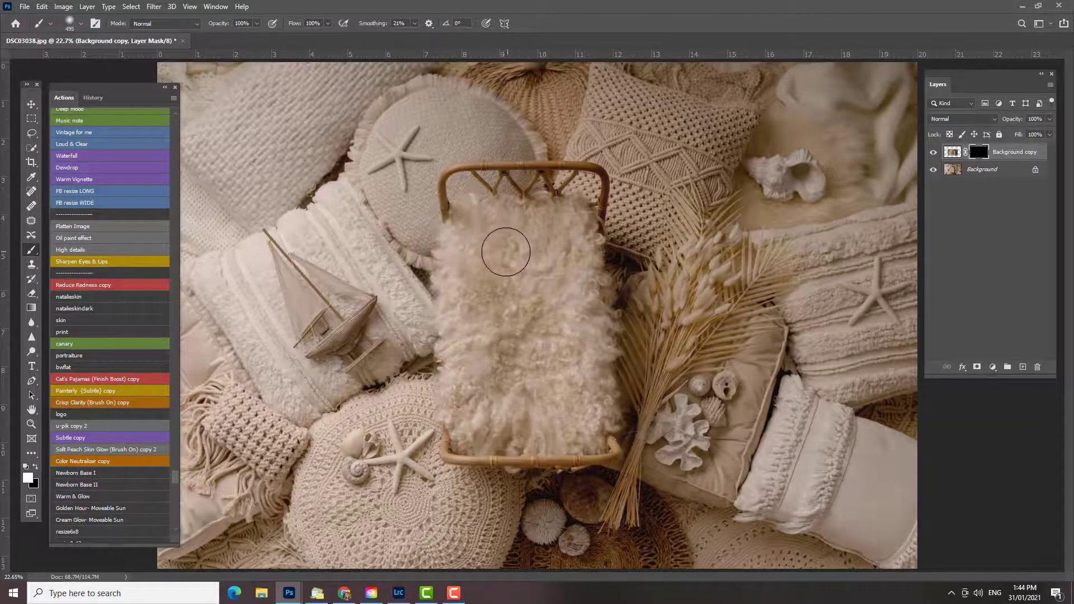
mouse_move(504, 247)
mouse_down()
mouse_move(539, 262)
mouse_move(495, 256)
mouse_move(523, 241)
mouse_move(541, 249)
mouse_move(507, 239)
mouse_move(545, 242)
mouse_move(513, 261)
mouse_move(508, 338)
mouse_move(500, 279)
mouse_move(494, 341)
mouse_move(501, 269)
mouse_move(493, 380)
mouse_move(532, 420)
mouse_move(552, 360)
mouse_move(543, 332)
mouse_move(526, 405)
mouse_move(553, 317)
mouse_move(548, 280)
mouse_move(564, 390)
mouse_move(547, 414)
mouse_move(488, 400)
mouse_move(474, 339)
mouse_move(492, 406)
mouse_move(543, 416)
mouse_move(555, 388)
mouse_move(496, 404)
mouse_move(485, 312)
mouse_move(538, 233)
mouse_move(558, 397)
mouse_move(518, 276)
mouse_move(516, 373)
mouse_move(520, 272)
mouse_move(536, 349)
mouse_up()
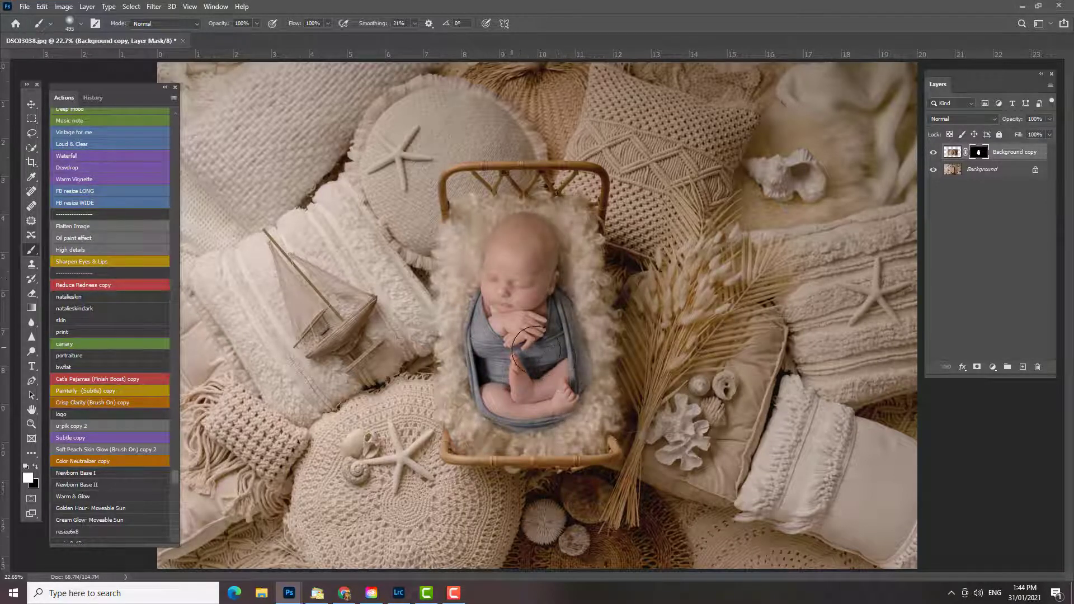
click(934, 170)
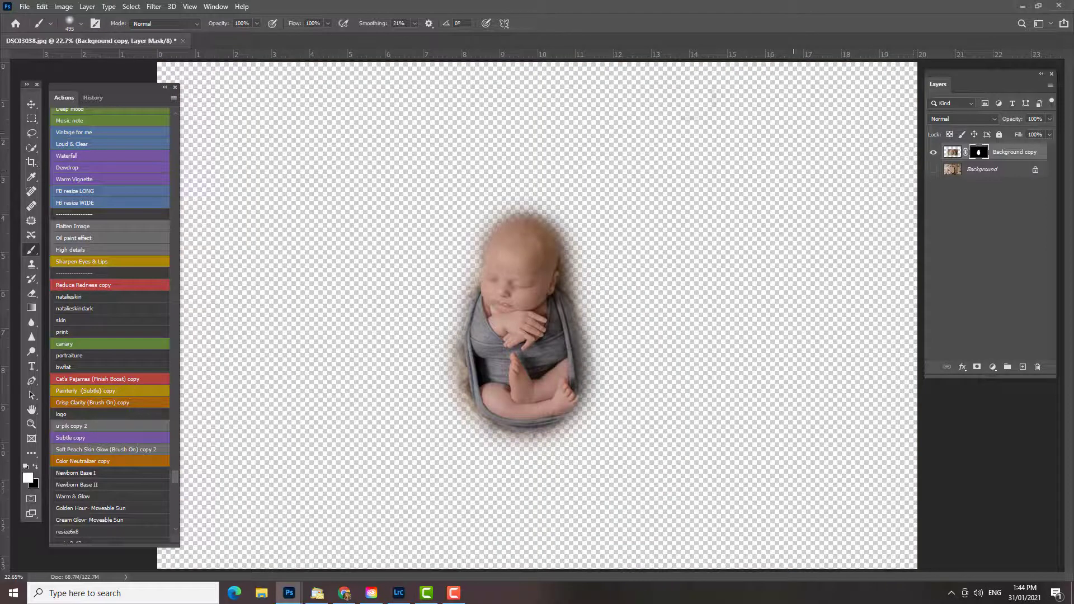
Step: Paint the mask white along the baby's head, wrap and feet with a 117 px soft brush, and show the backdrop layer again
click(81, 25)
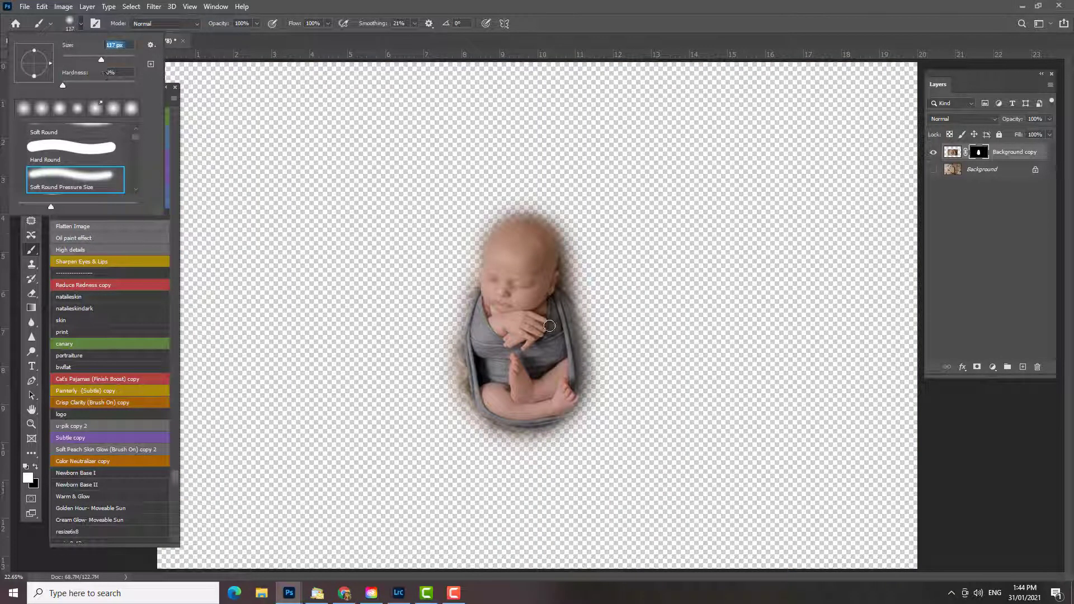
key(ctrl+plus)
key(ctrl+plus)
key(ctrl+plus)
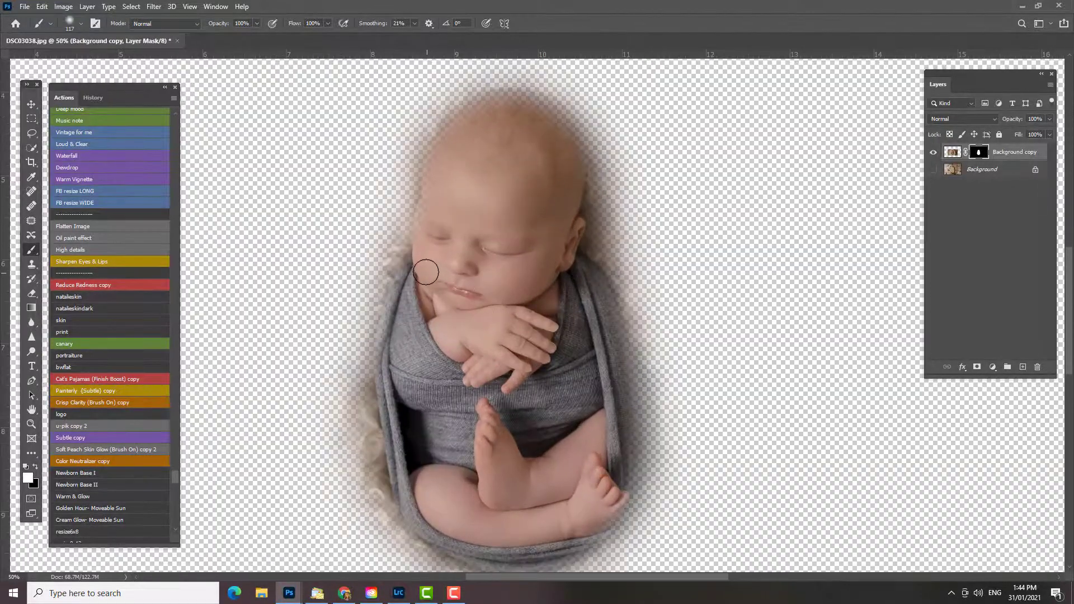
mouse_move(408, 271)
mouse_down()
mouse_move(383, 347)
mouse_move(392, 436)
mouse_up()
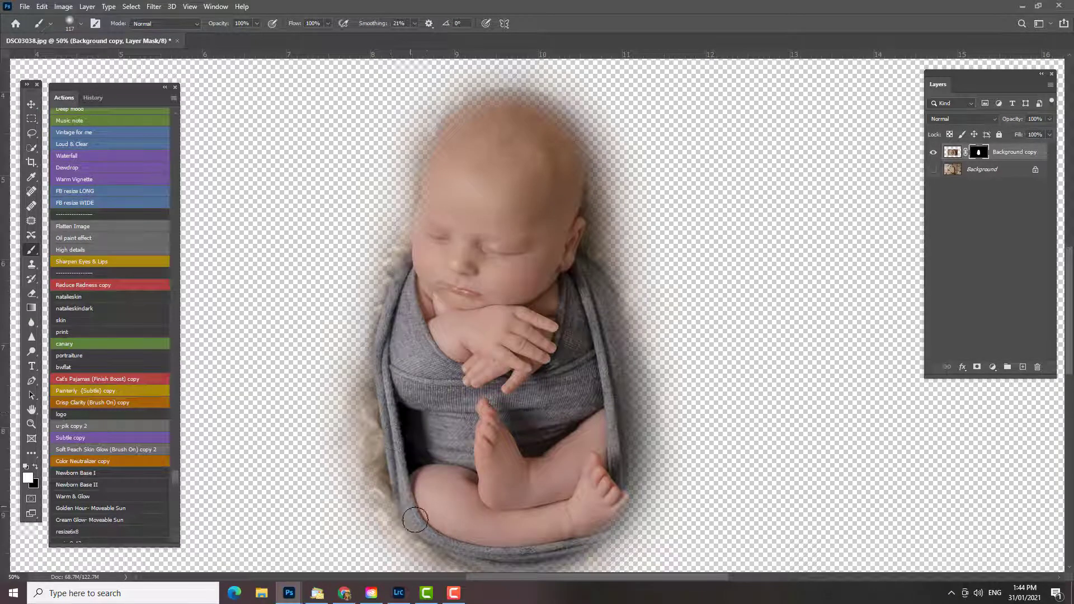
mouse_move(415, 521)
mouse_down()
mouse_move(438, 548)
mouse_move(513, 569)
mouse_move(593, 538)
mouse_move(627, 495)
mouse_move(625, 439)
mouse_move(619, 506)
mouse_move(581, 550)
mouse_up()
mouse_move(387, 372)
mouse_down()
mouse_move(431, 230)
mouse_move(449, 120)
mouse_move(498, 101)
mouse_move(531, 105)
mouse_move(559, 143)
mouse_move(550, 109)
mouse_move(504, 91)
mouse_move(460, 107)
mouse_move(411, 226)
mouse_move(455, 131)
mouse_move(502, 98)
mouse_up()
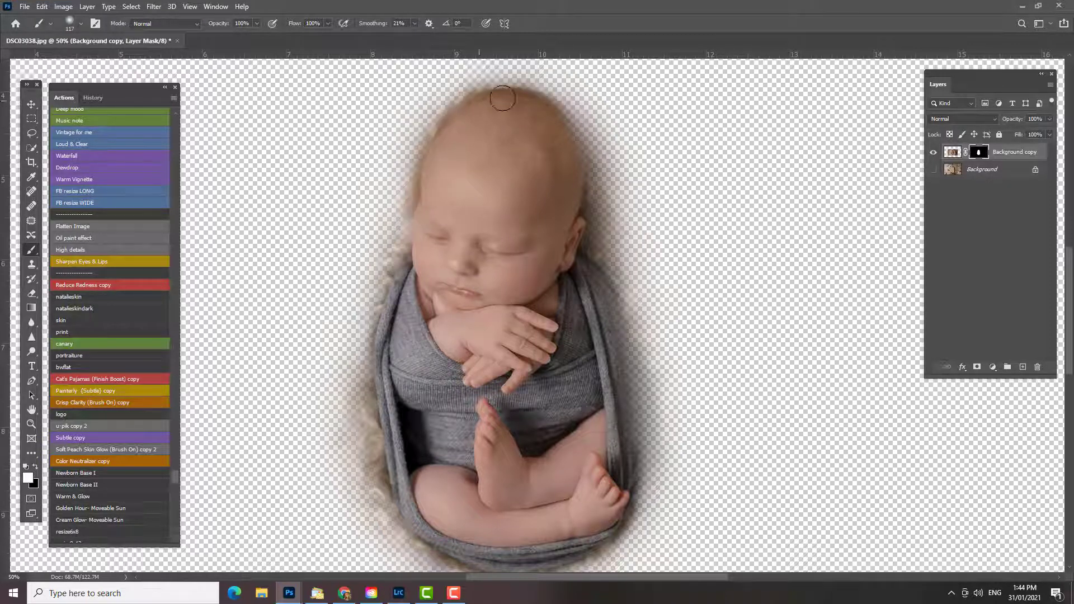
mouse_move(571, 136)
mouse_down()
mouse_move(571, 228)
mouse_move(619, 322)
mouse_move(630, 393)
mouse_move(636, 450)
mouse_move(616, 499)
mouse_move(639, 413)
mouse_move(606, 291)
mouse_move(641, 426)
mouse_move(639, 485)
mouse_move(579, 558)
mouse_move(623, 509)
mouse_move(643, 427)
mouse_move(639, 386)
mouse_move(641, 464)
mouse_move(654, 421)
mouse_move(610, 516)
mouse_up()
drag(654, 422, 621, 353)
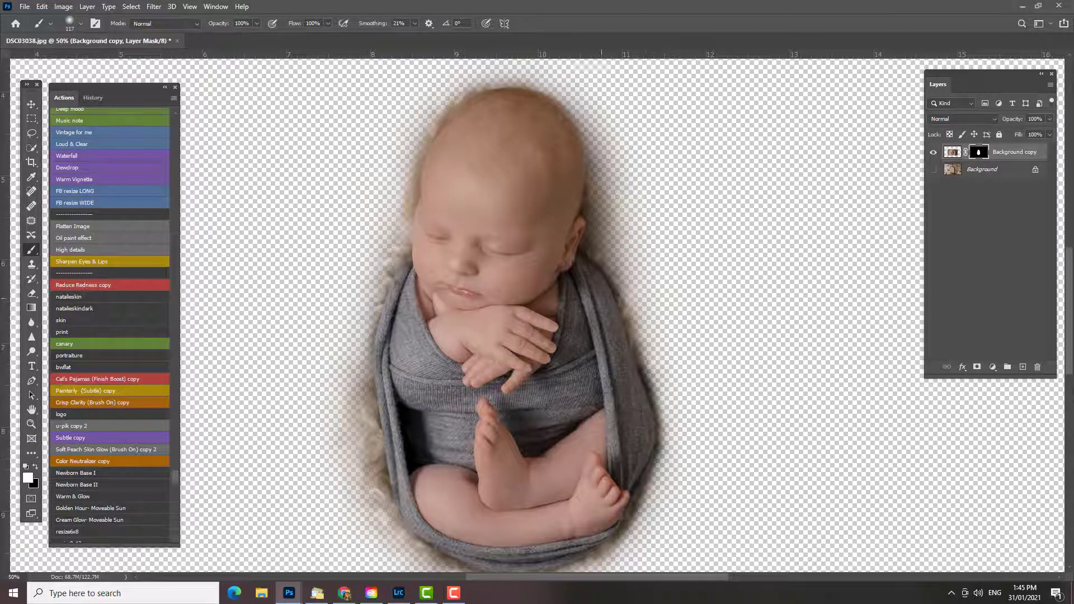
mouse_move(577, 163)
mouse_down()
mouse_move(521, 92)
mouse_move(474, 101)
mouse_move(437, 136)
mouse_move(384, 353)
mouse_move(396, 453)
mouse_up()
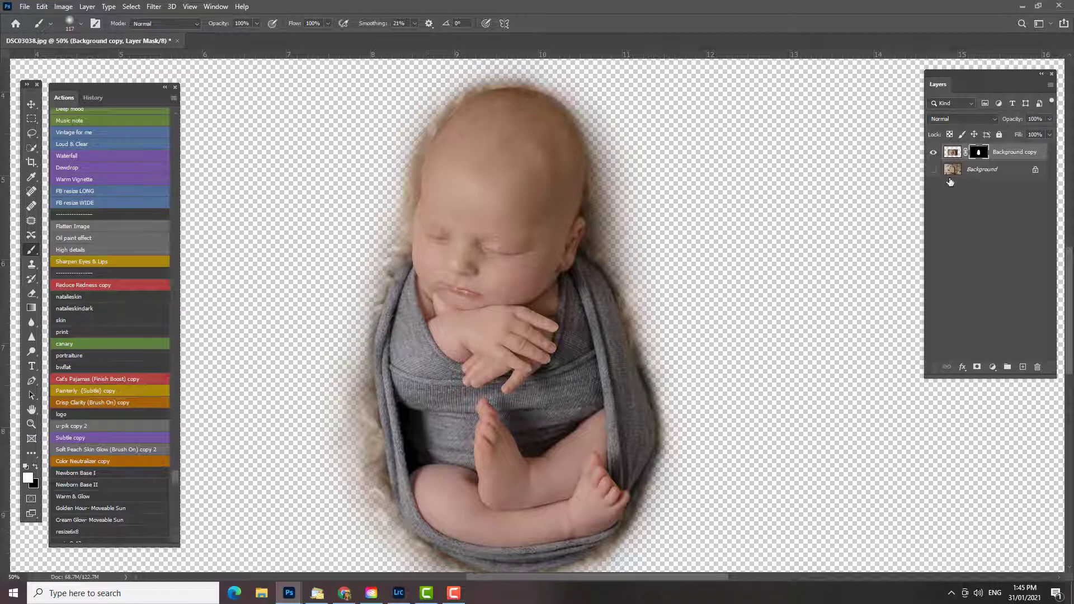
click(934, 170)
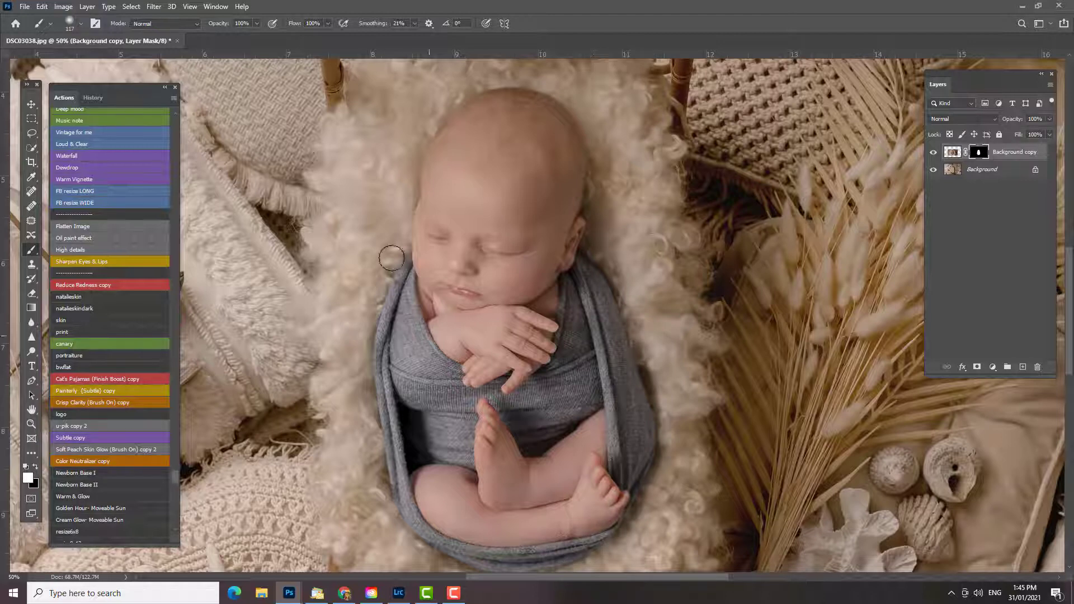
Step: Blend the mask edges around the baby's head and wrap with a 202 px soft white brush at 67% opacity
click(83, 26)
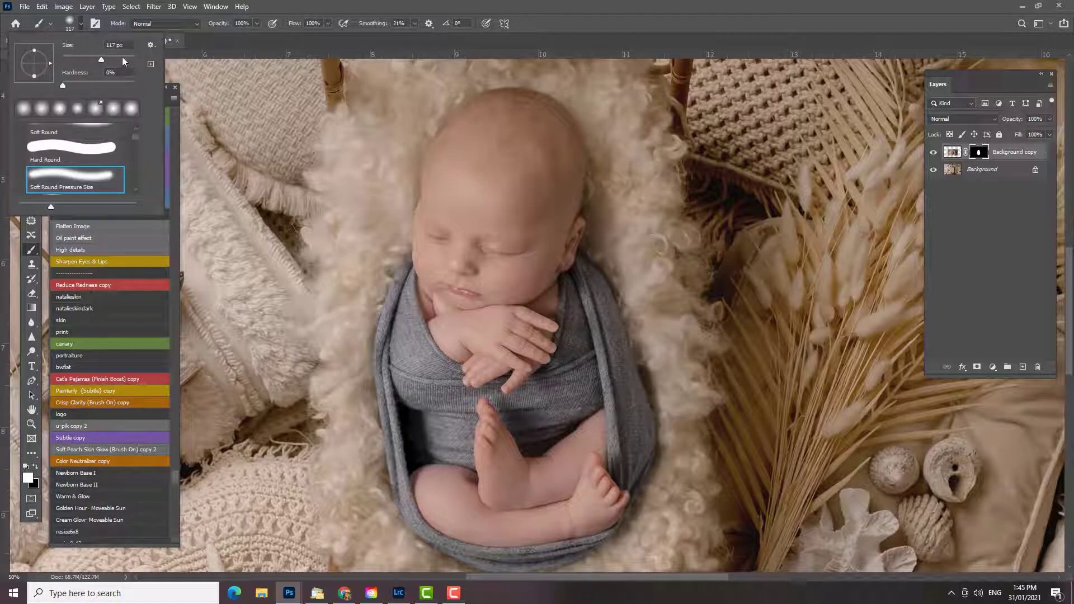
click(122, 57)
key(ctrl+minus)
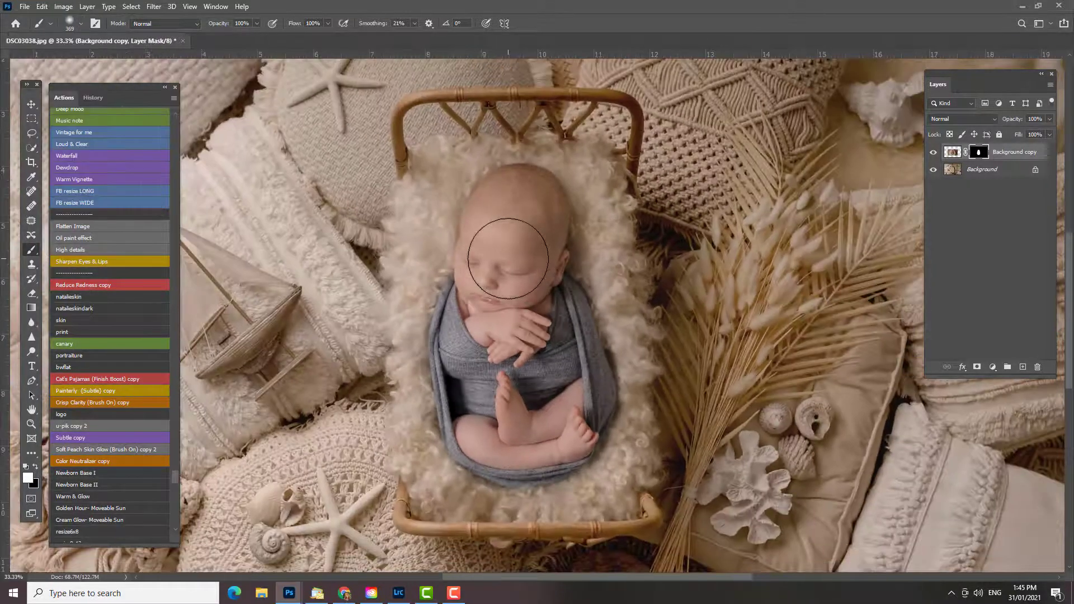
click(82, 24)
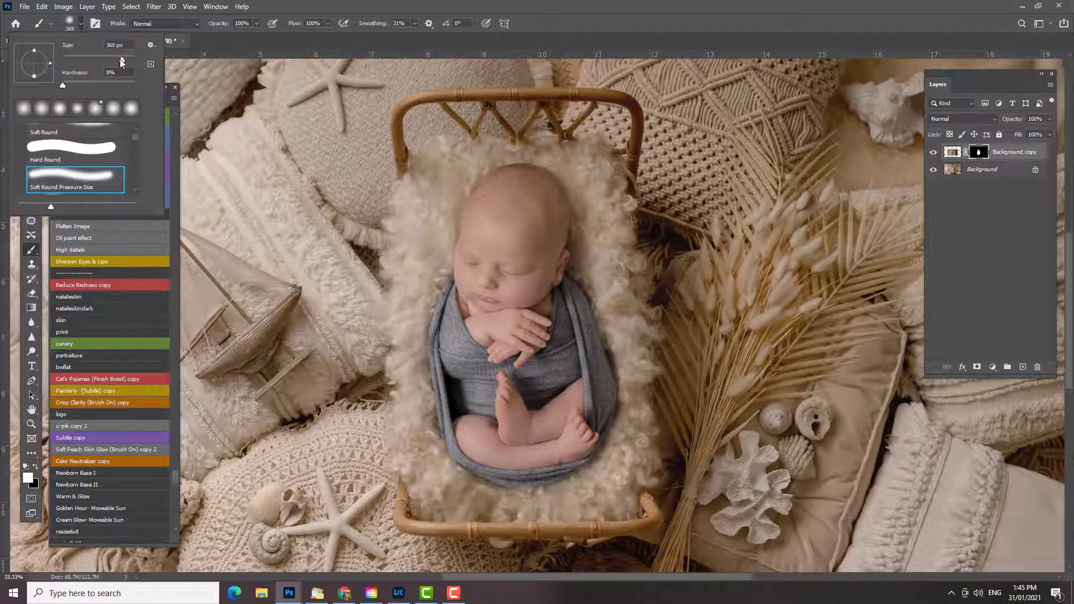
drag(120, 59, 116, 59)
drag(256, 24, 240, 35)
mouse_move(469, 189)
mouse_down()
mouse_move(429, 327)
mouse_move(430, 433)
mouse_move(444, 465)
mouse_move(495, 487)
mouse_move(550, 492)
mouse_move(460, 475)
mouse_move(533, 490)
mouse_move(575, 482)
mouse_move(617, 440)
mouse_move(618, 350)
mouse_move(607, 311)
mouse_move(619, 366)
mouse_move(585, 206)
mouse_move(561, 179)
mouse_move(519, 175)
mouse_move(554, 168)
mouse_move(584, 189)
mouse_move(585, 235)
mouse_up()
mouse_move(596, 278)
mouse_down()
mouse_move(589, 184)
mouse_move(534, 170)
mouse_move(566, 169)
mouse_move(598, 283)
mouse_up()
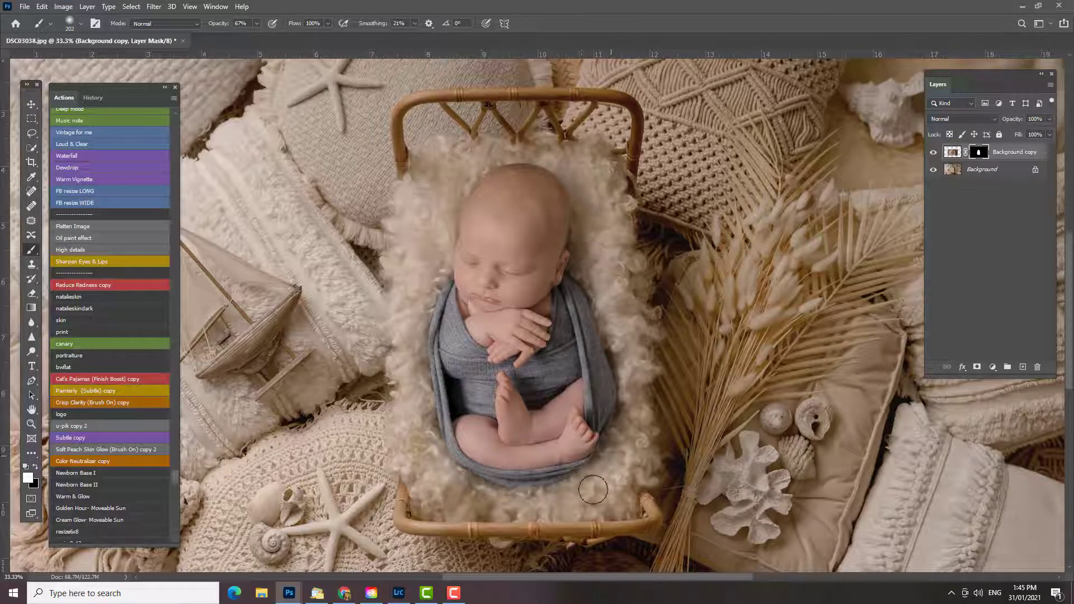
mouse_move(593, 490)
mouse_down()
mouse_move(501, 492)
mouse_move(424, 398)
mouse_move(433, 288)
mouse_move(471, 185)
mouse_move(487, 173)
mouse_move(558, 222)
mouse_up()
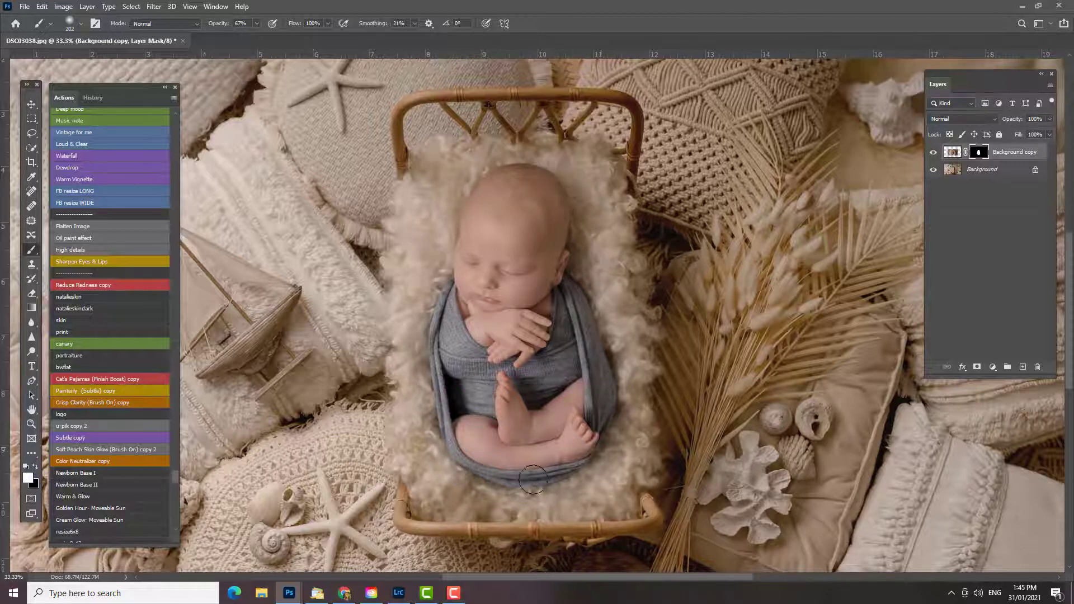
Step: Move the masked baby slightly lower on the fur bed and rotate the layer clockwise by about 4.95 degrees
click(31, 105)
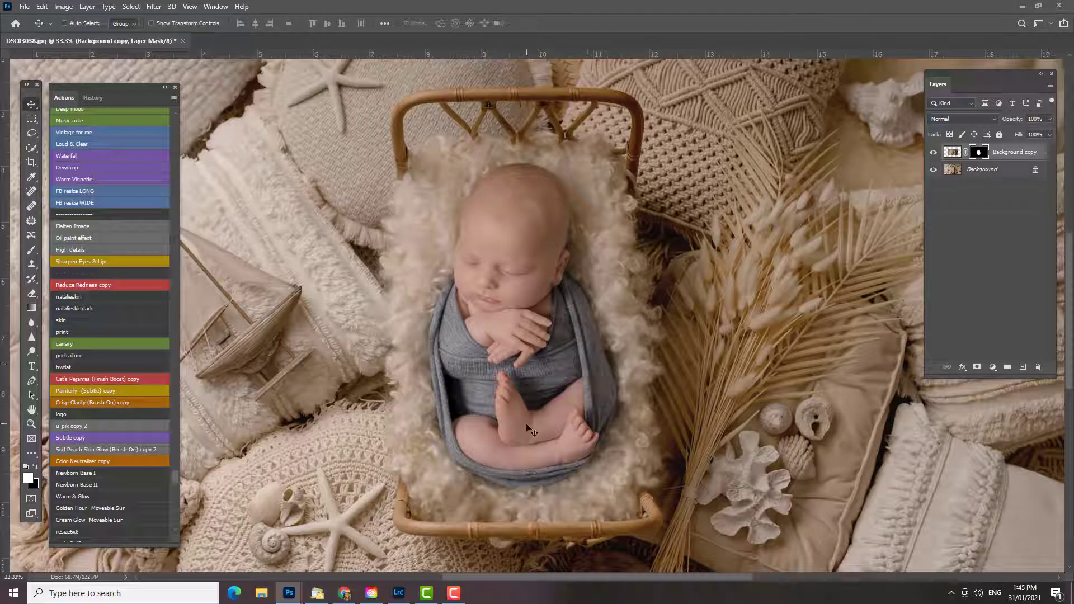
drag(526, 427, 529, 434)
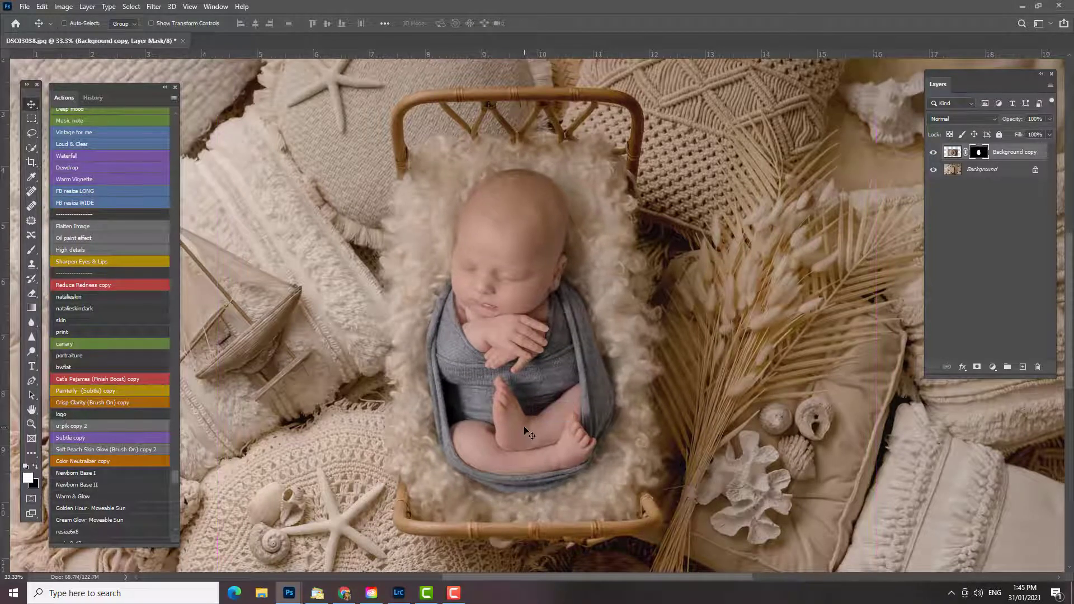
key(ctrl+minus)
key(ctrl+minus)
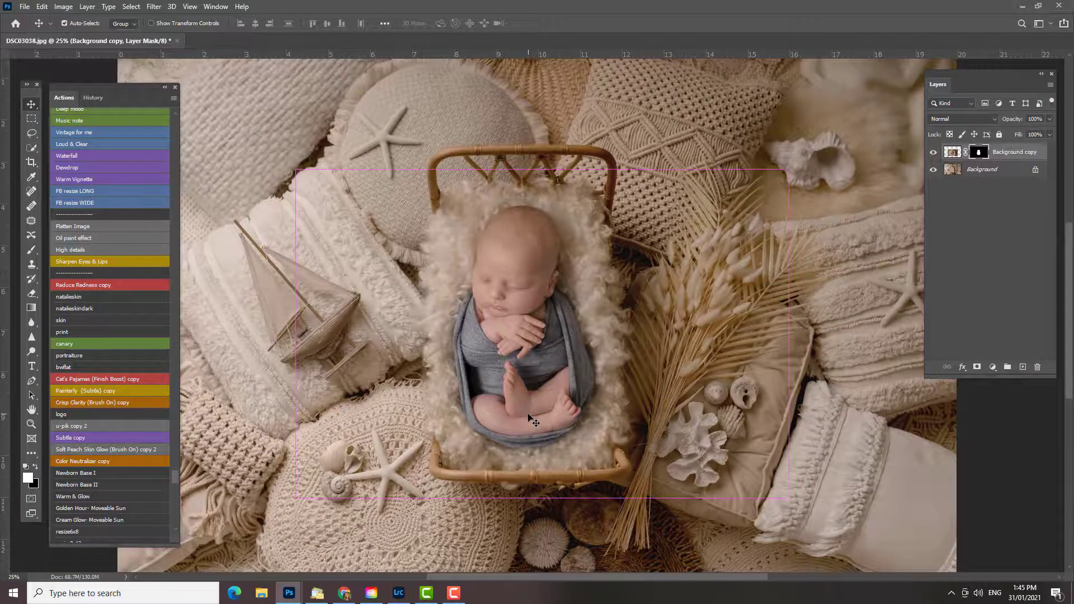
key(ctrl+t)
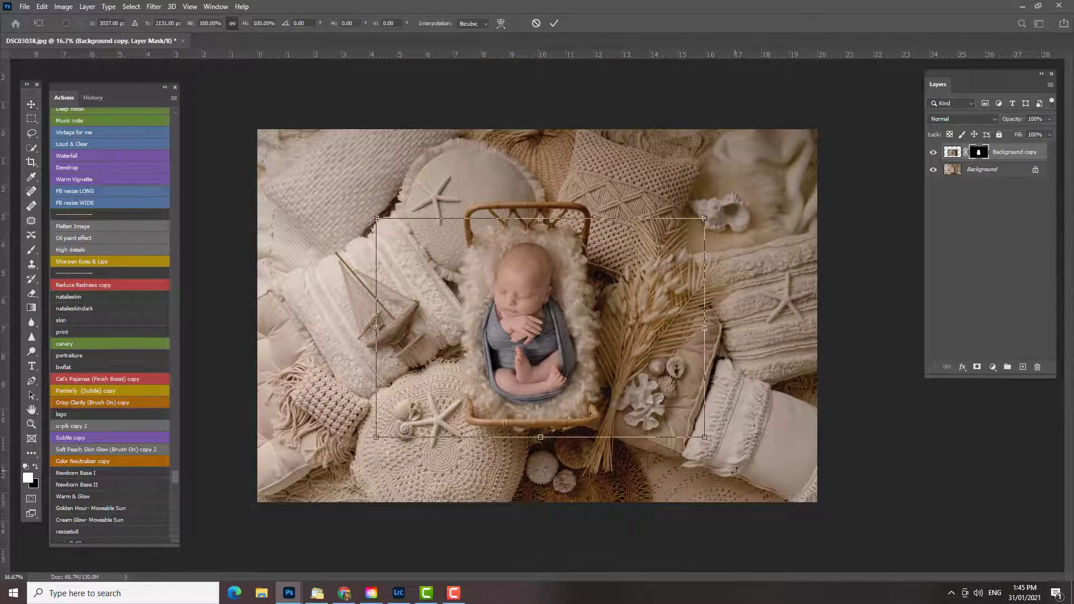
drag(734, 471, 722, 480)
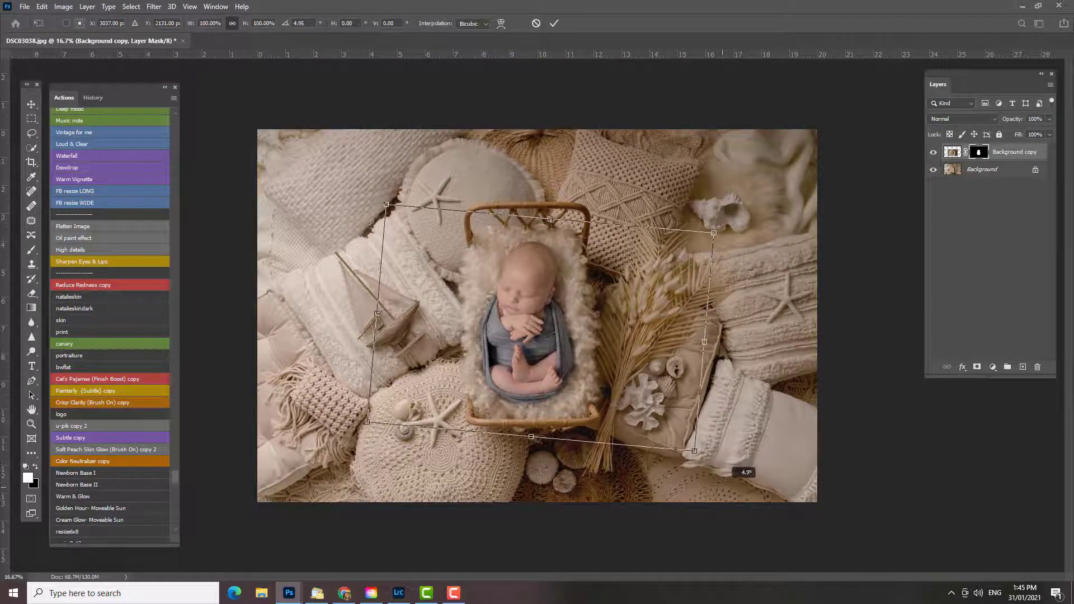
mouse_move(533, 379)
mouse_down()
mouse_move(562, 360)
mouse_move(535, 380)
mouse_up()
key(Return)
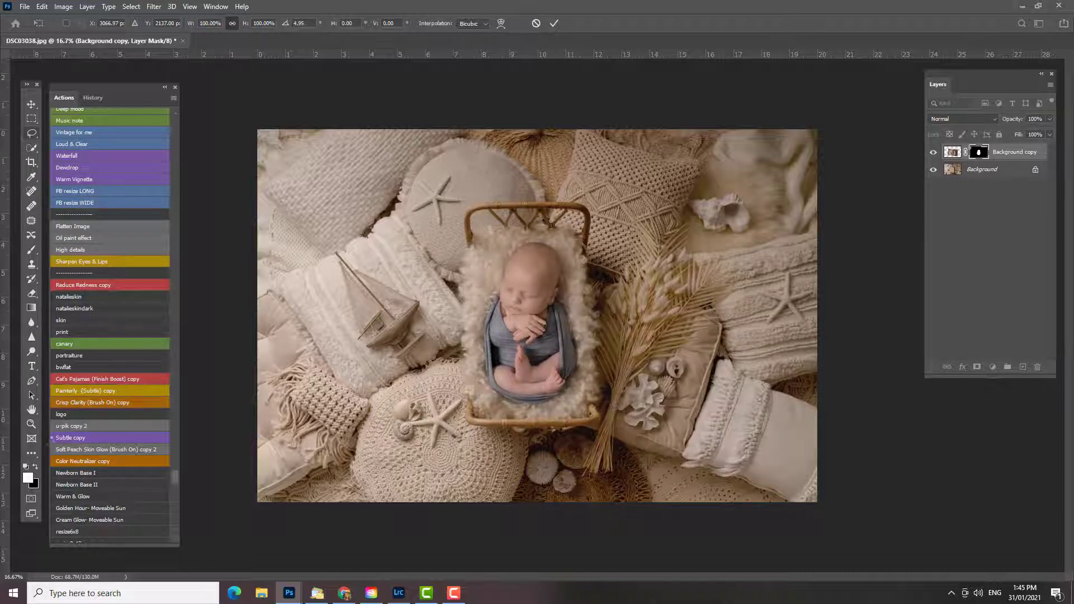
Step: Nudge the rotated baby slightly further down on the fur bed
key(z)
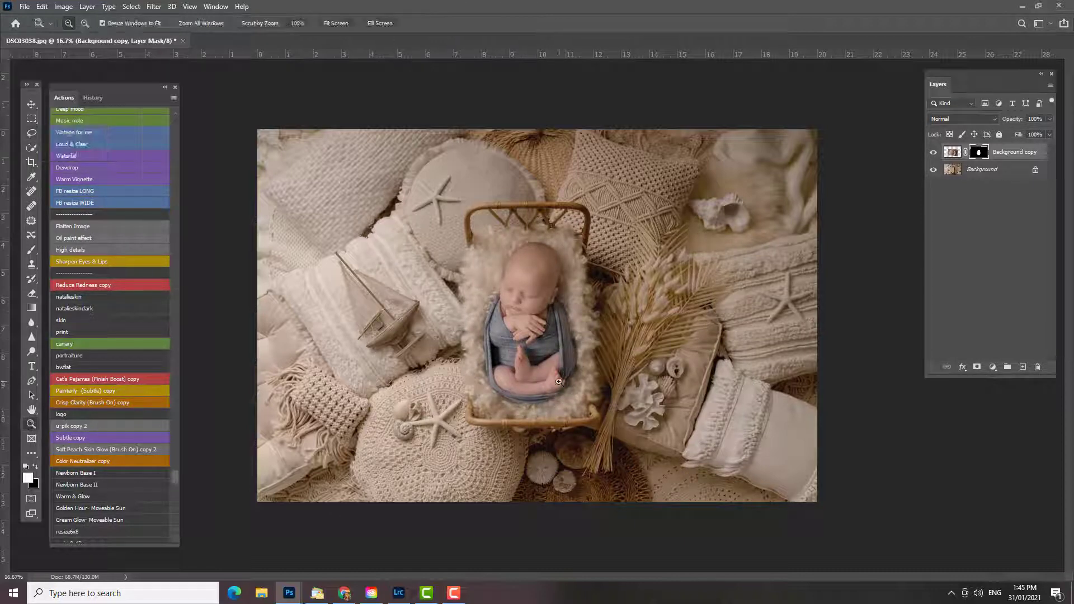
click(558, 381)
click(31, 105)
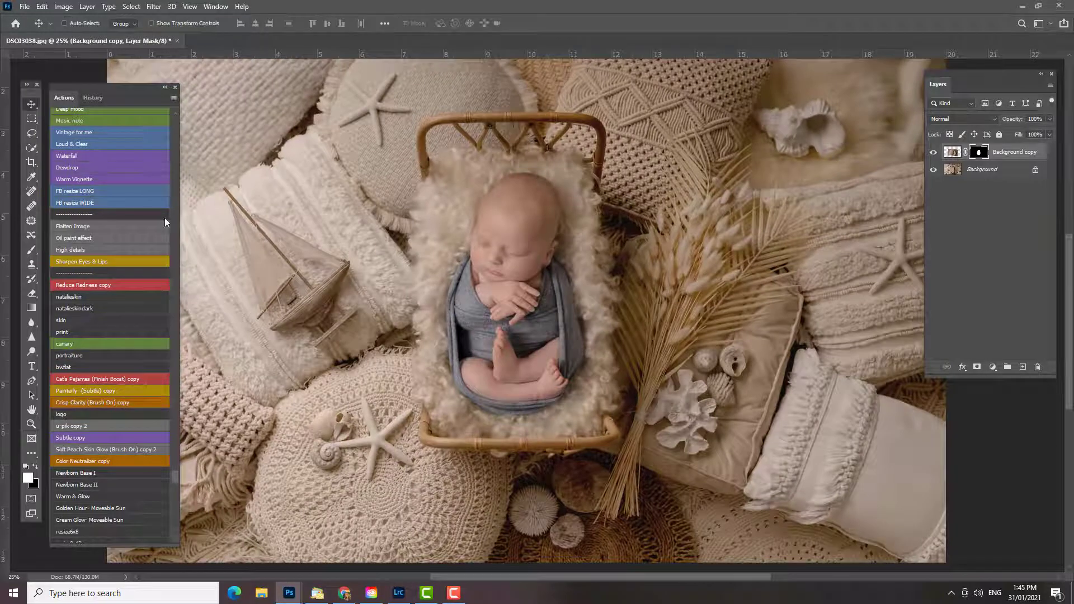
drag(514, 380, 514, 384)
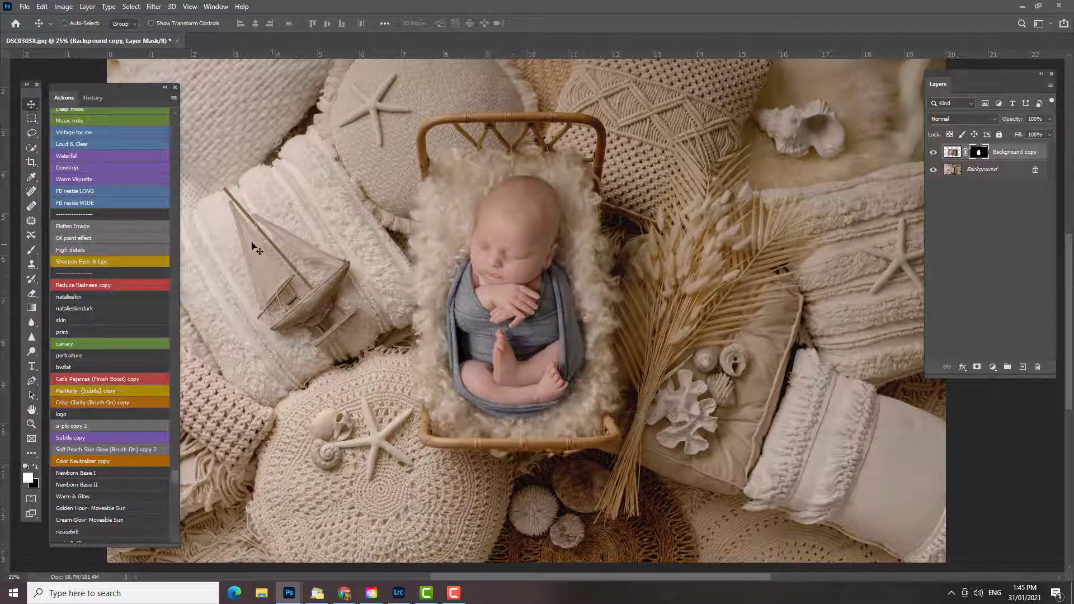
click(31, 424)
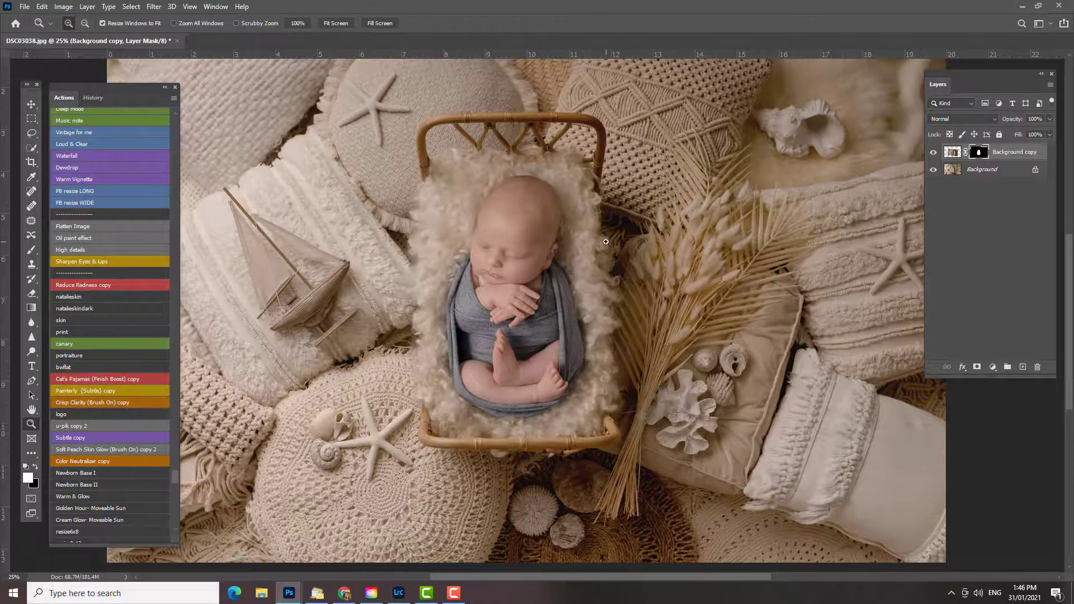
Step: Soften the mask edges in the fur around the baby with a 202 px soft black brush at 38% opacity
click(508, 112)
click(31, 252)
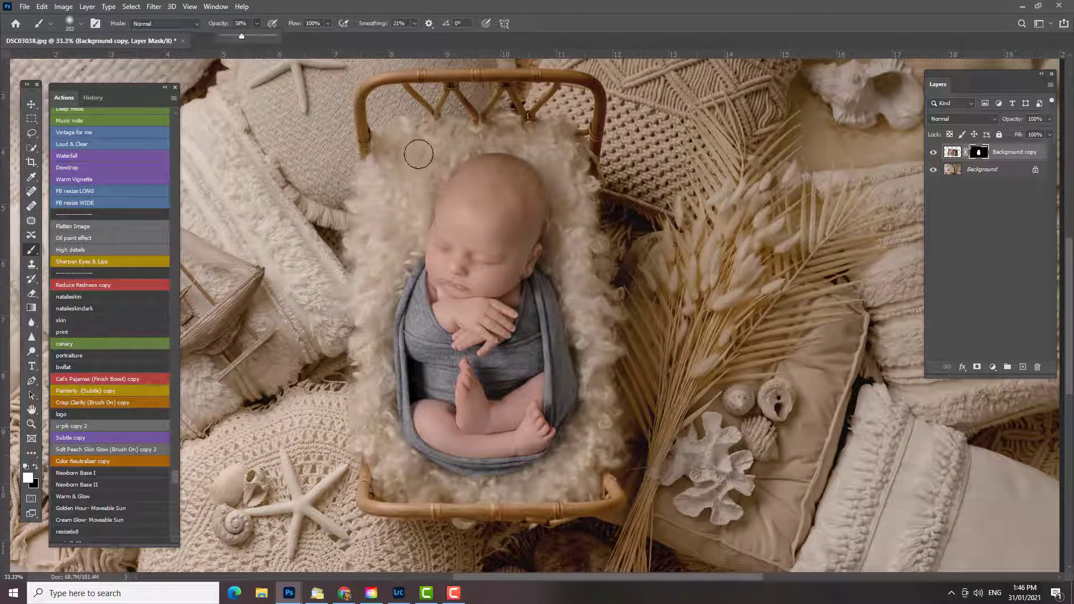
click(419, 176)
mouse_move(445, 154)
mouse_down()
mouse_move(504, 139)
mouse_move(481, 132)
mouse_move(576, 186)
mouse_move(592, 467)
mouse_up()
mouse_move(534, 484)
mouse_down()
mouse_move(400, 473)
mouse_move(370, 419)
mouse_move(377, 248)
mouse_up()
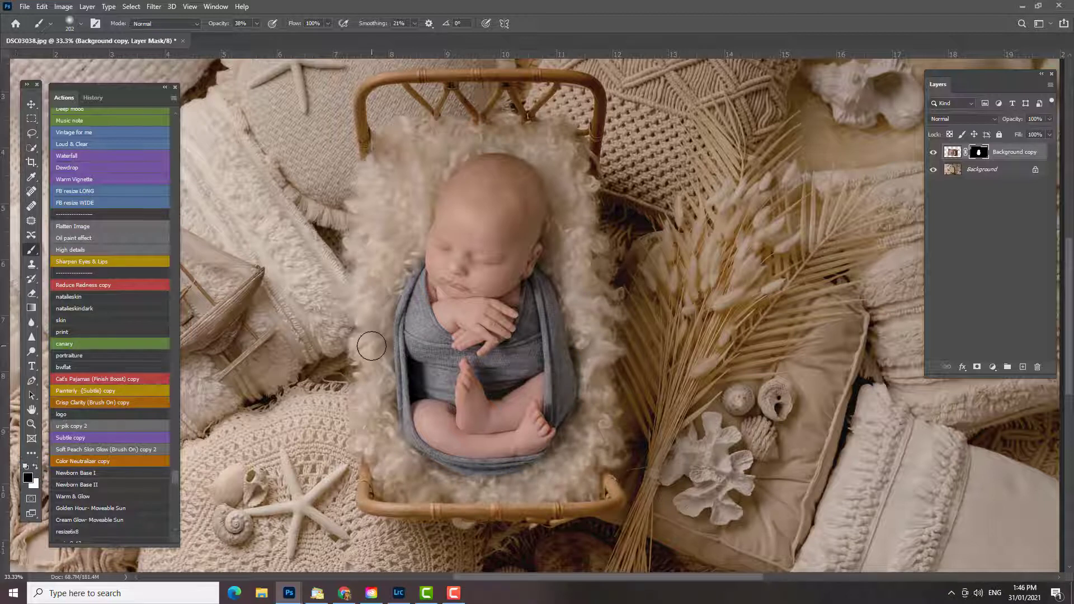
mouse_move(372, 346)
mouse_down()
mouse_move(374, 317)
mouse_move(372, 357)
mouse_move(380, 291)
mouse_up()
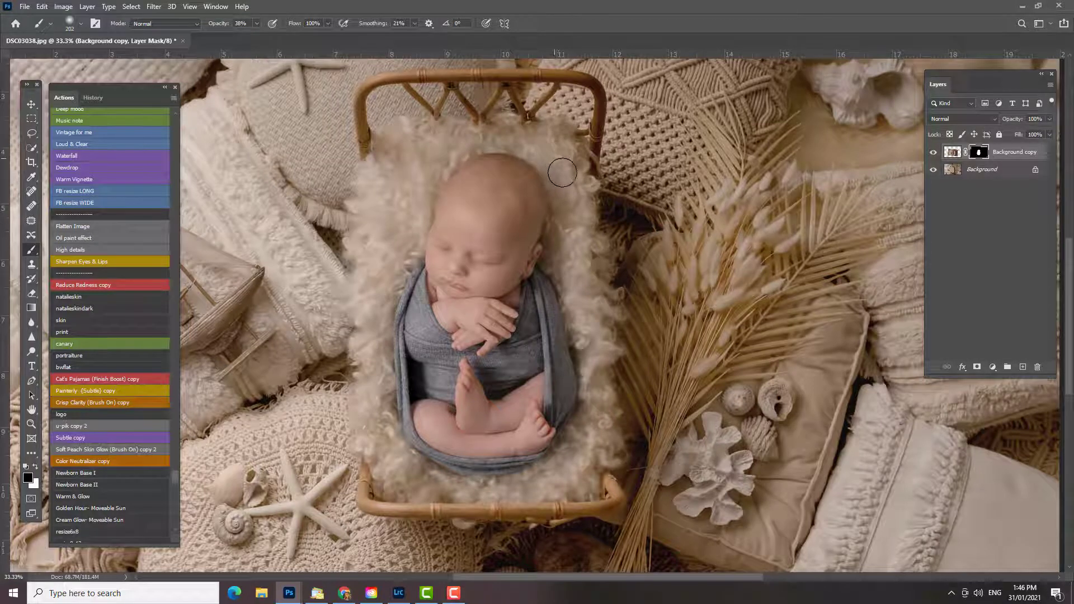
drag(573, 204, 578, 233)
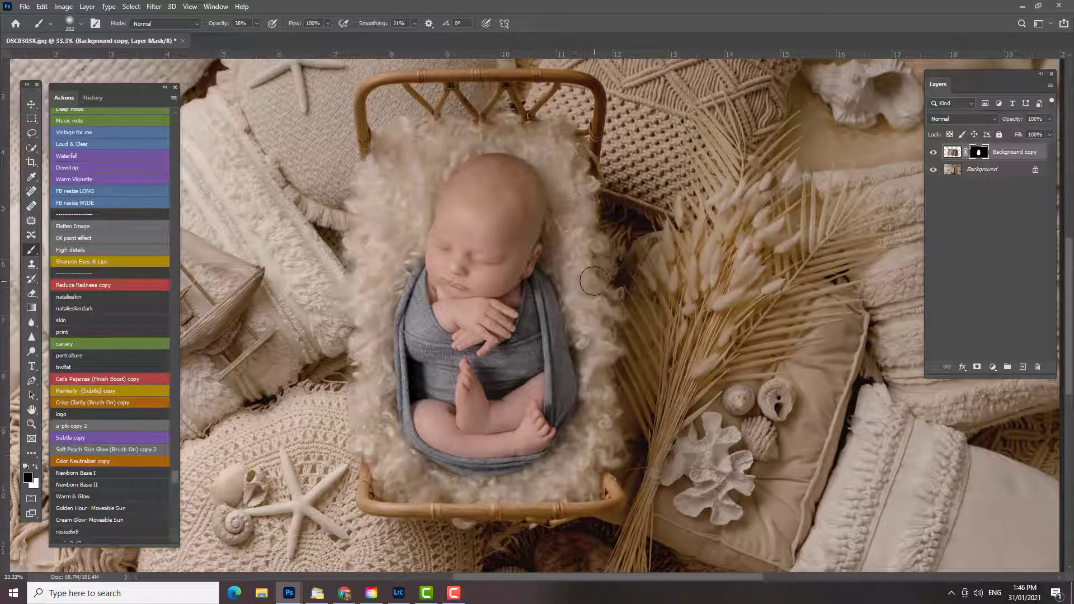
drag(594, 280, 604, 360)
scroll(710, 358, down, 2)
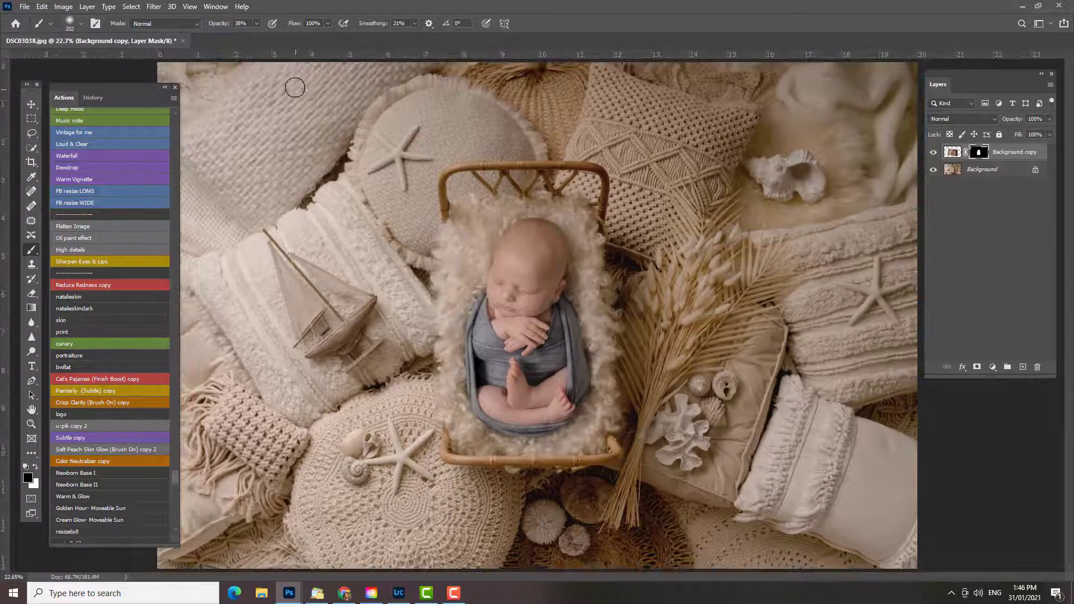
Step: Save the layered composite as DSC03038.psd in the etsydigitalsbackdropstosell folder with Maximize Compatibility on
click(35, 107)
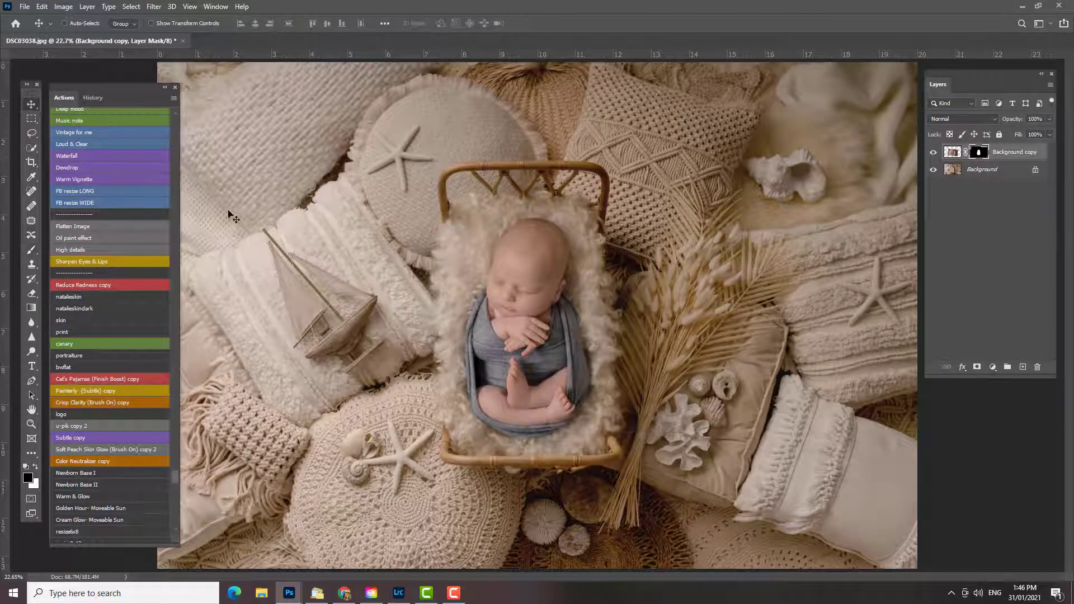
click(25, 7)
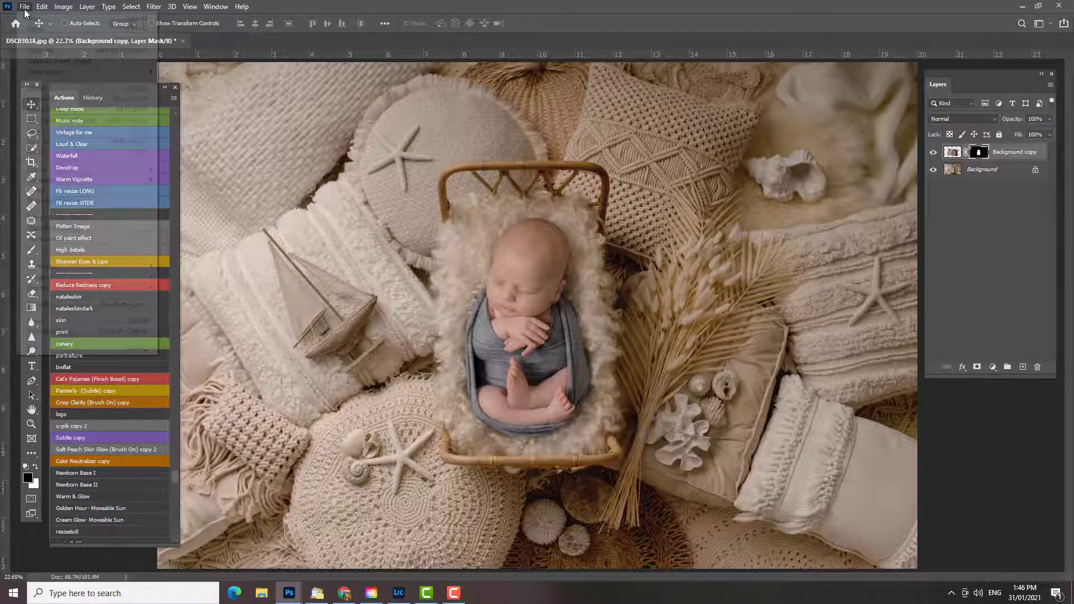
click(48, 131)
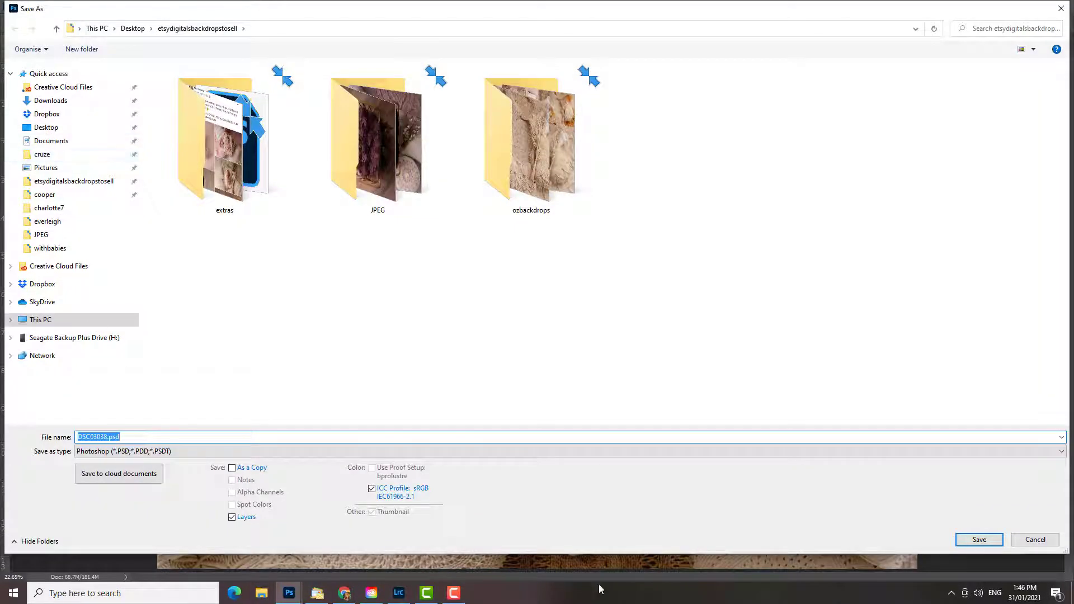
click(979, 541)
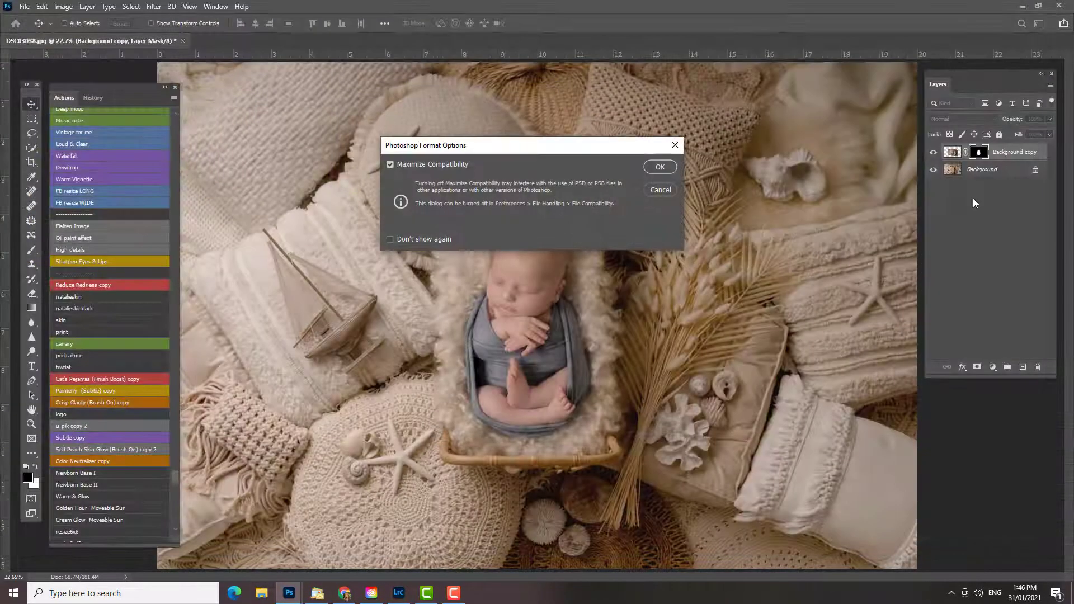
click(659, 167)
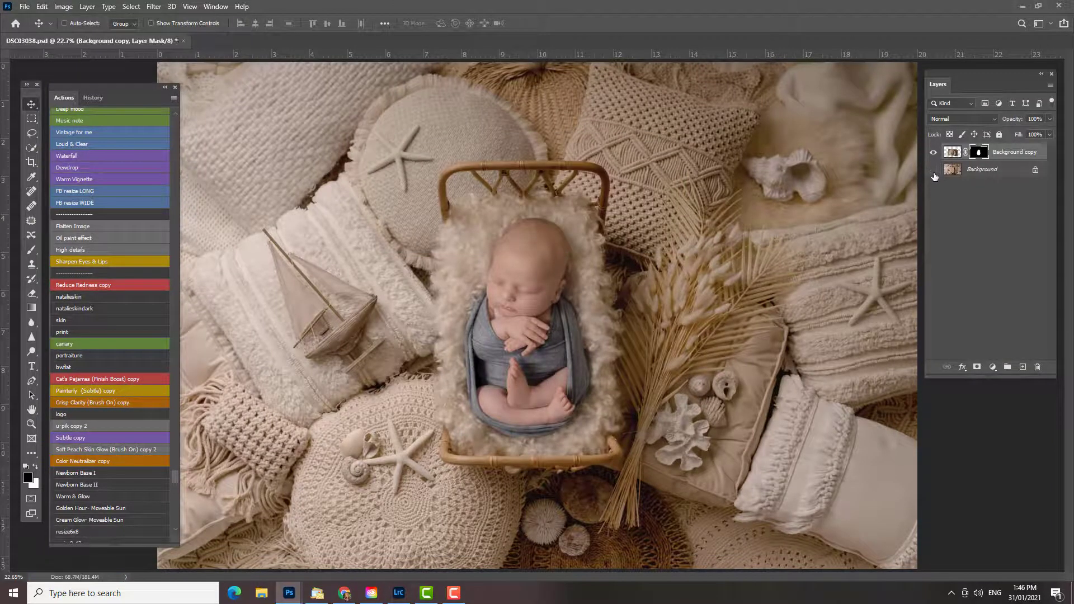
Step: Toggle the backdrop layer's visibility to check the composite, and flatten the image
click(934, 171)
click(933, 171)
click(87, 6)
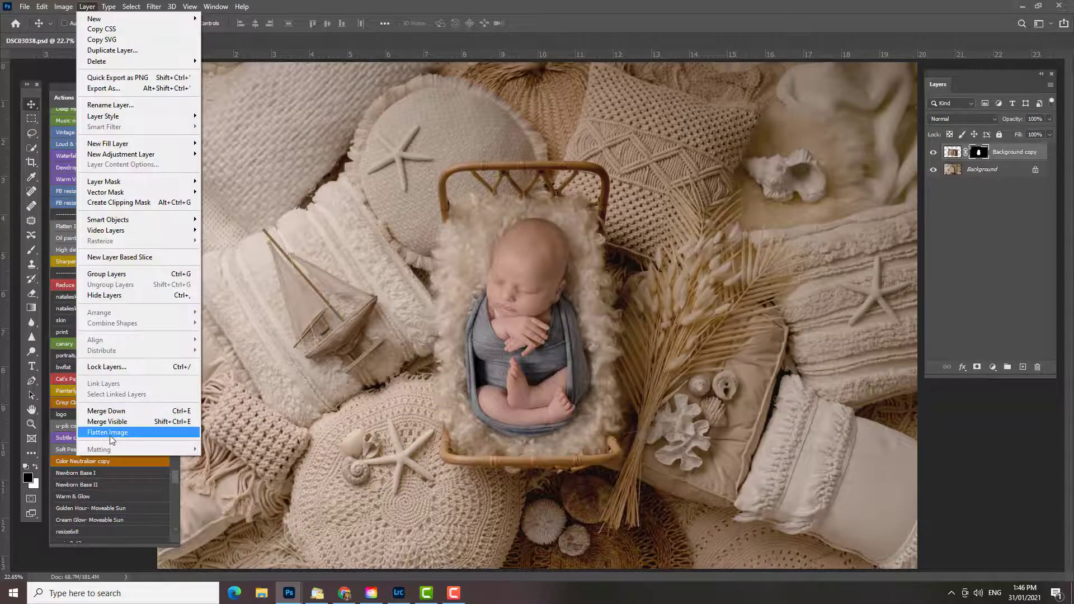
click(108, 432)
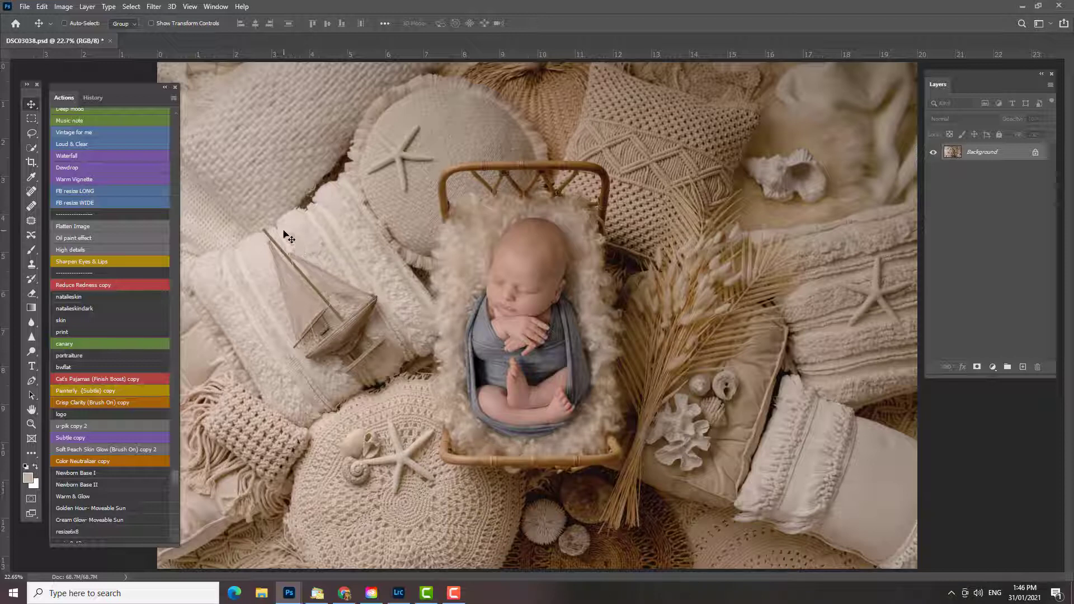
Step: Apply the Cat's Pajamas (Finish Boost) copy action at 30% group opacity and flatten the image
click(74, 378)
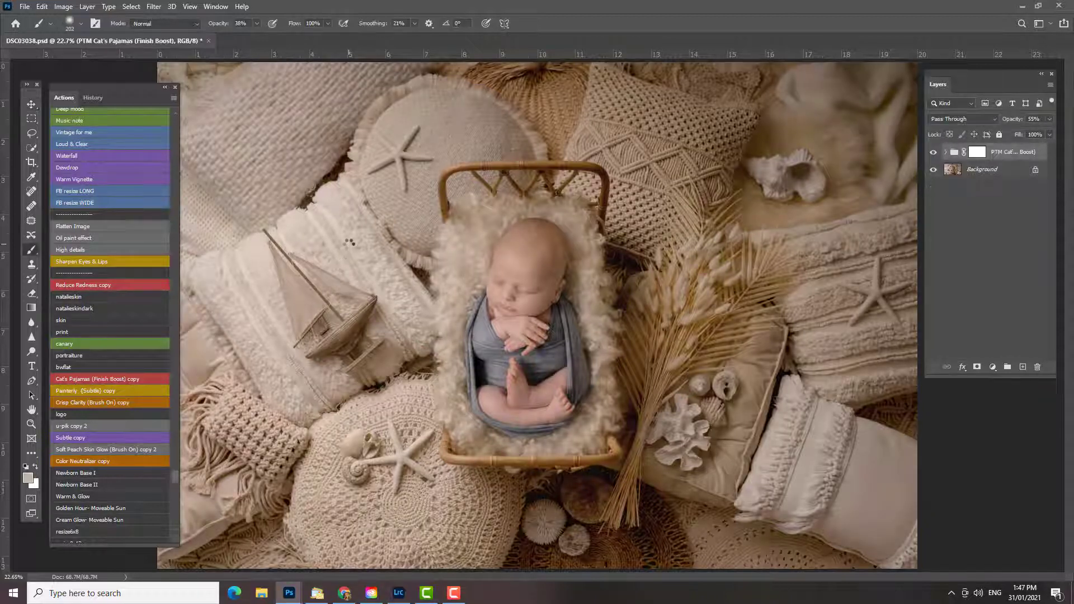
click(1034, 118)
text(30)
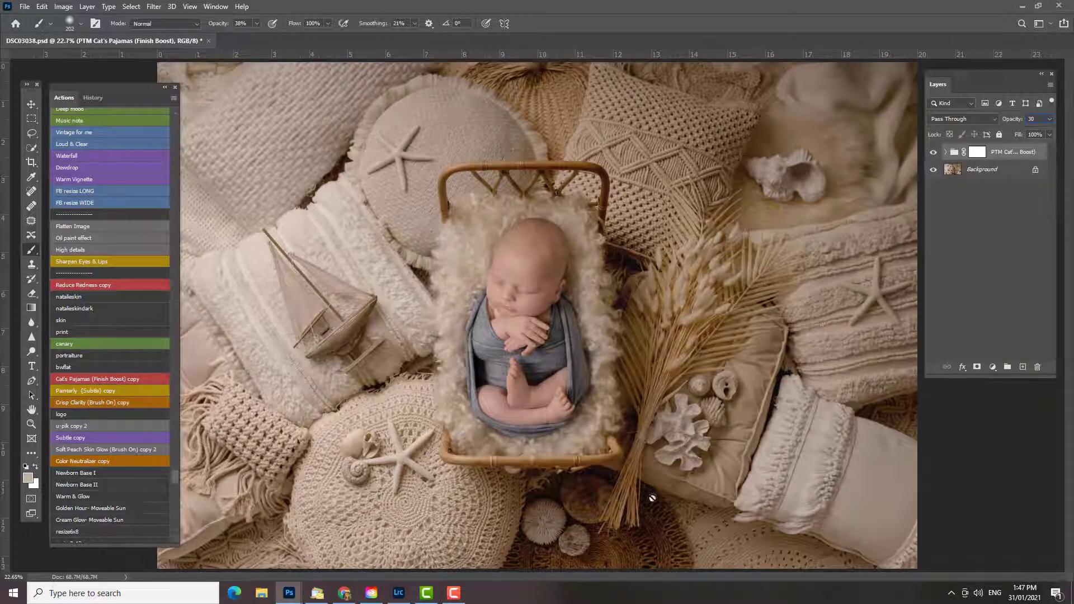
click(94, 8)
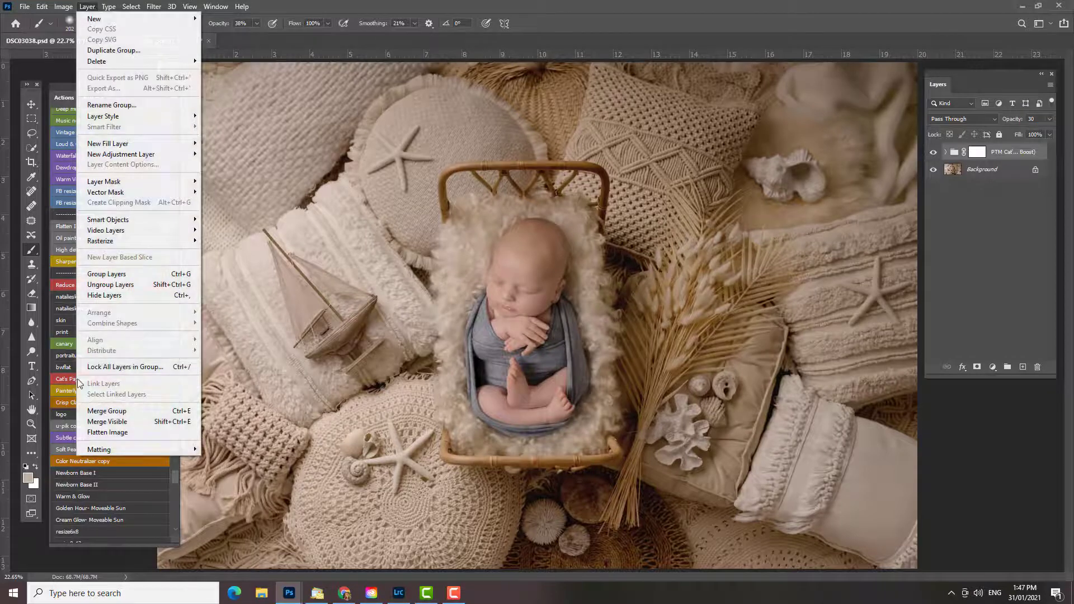
click(99, 433)
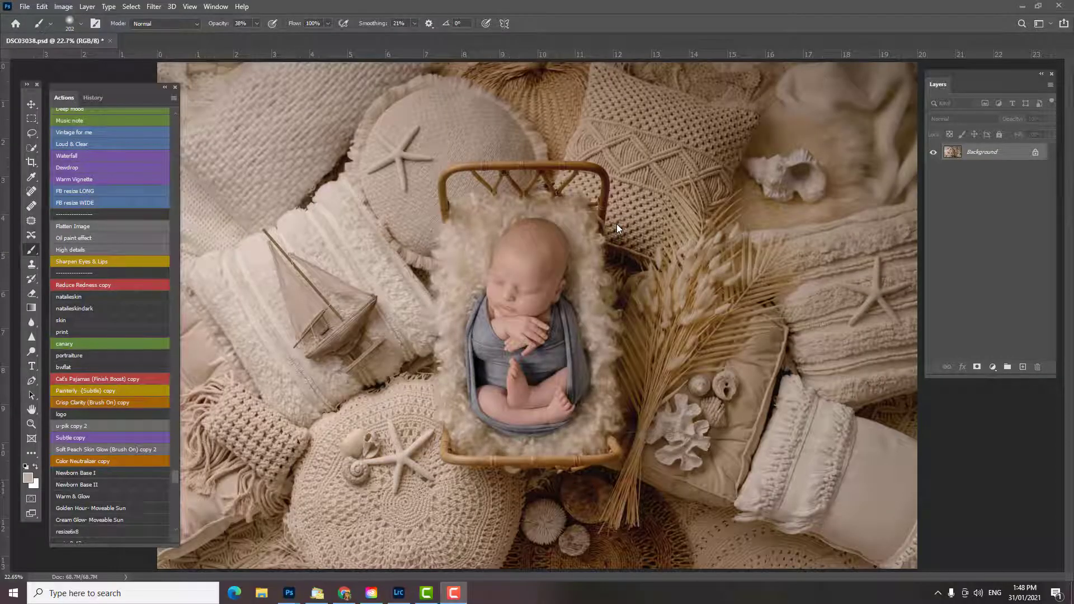
Step: Save the flattened composite to the Desktop as DSC03038.jpg, a progressive JPEG at quality 12 (Maximum) with 3 scans
click(24, 7)
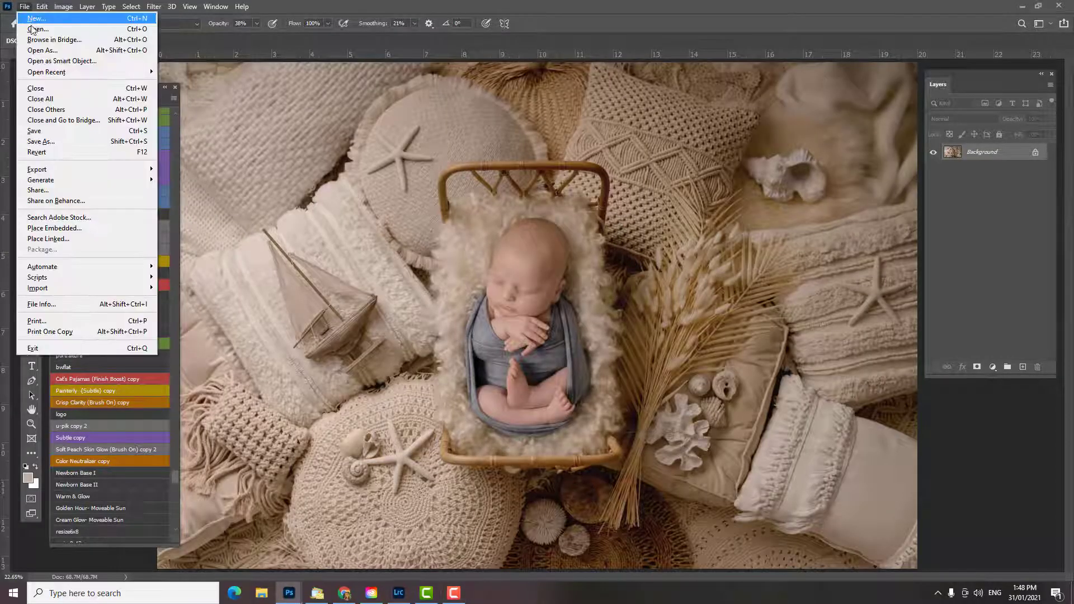
click(51, 141)
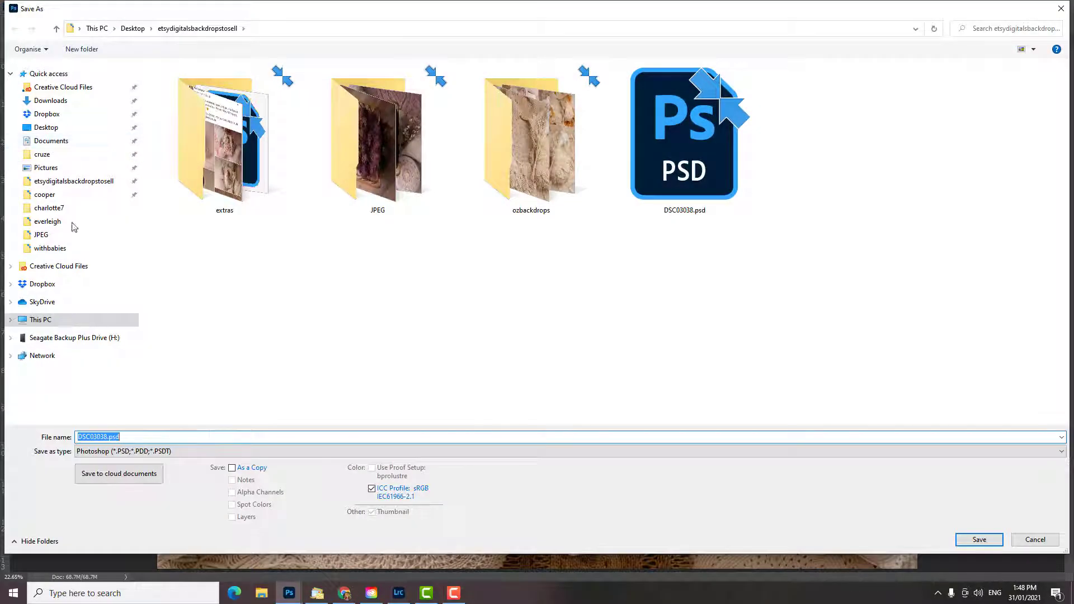
click(46, 127)
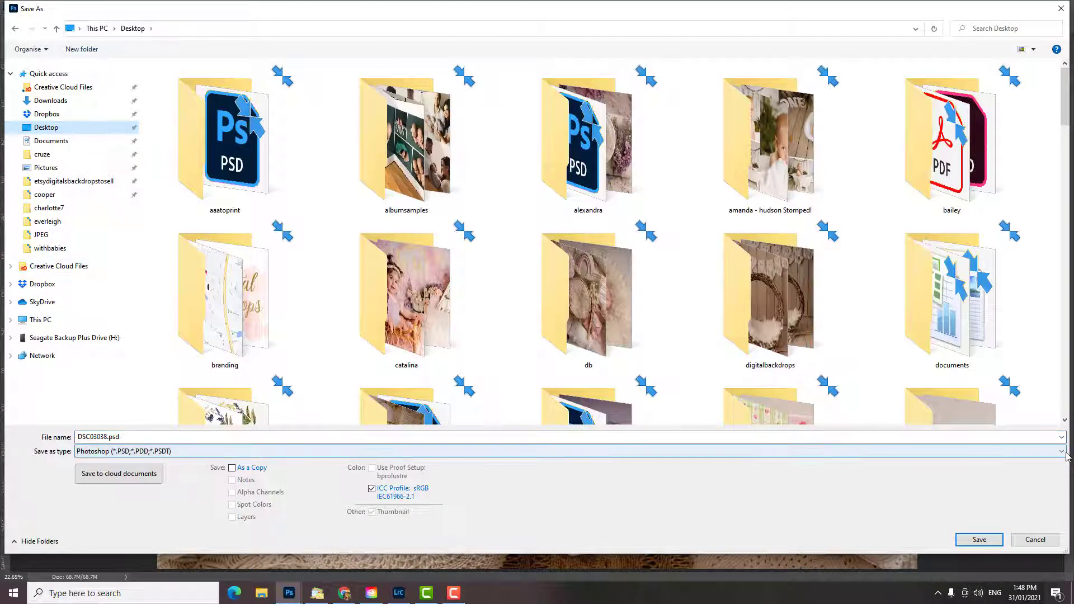
click(1065, 454)
click(253, 347)
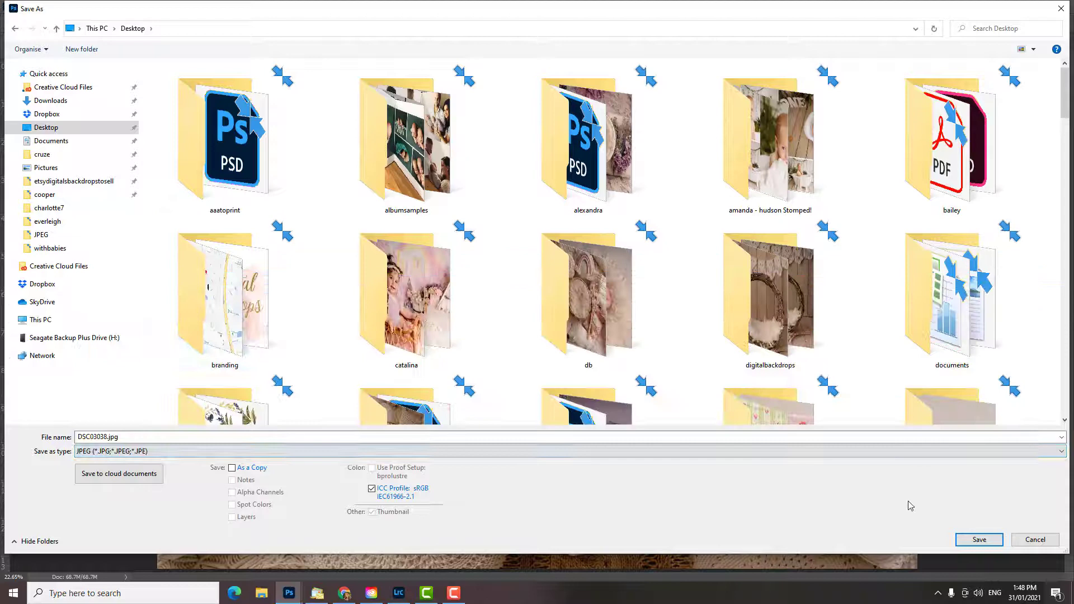
click(979, 539)
click(564, 300)
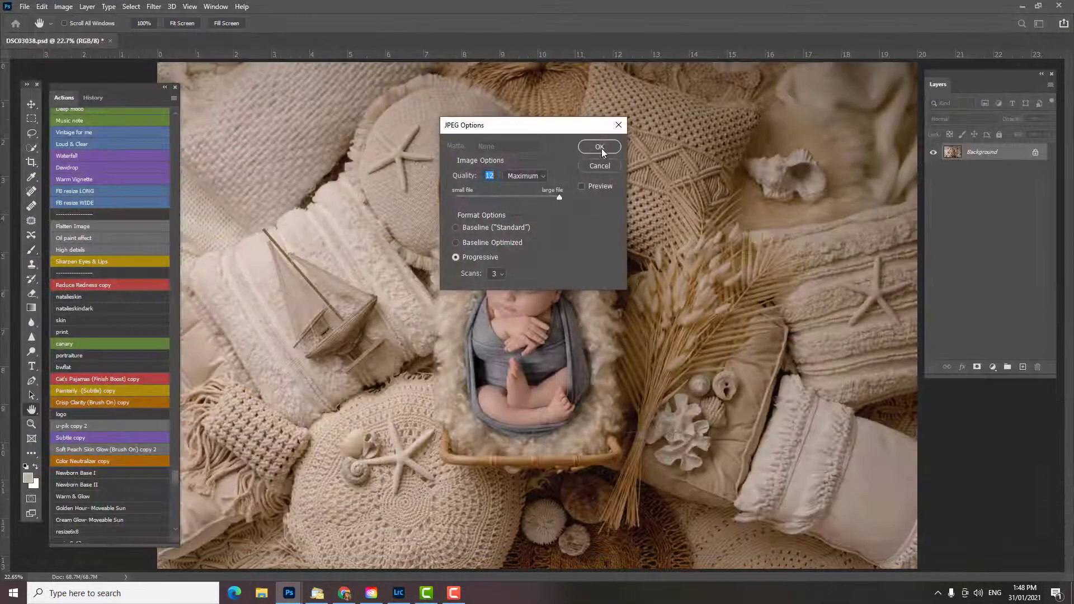
click(599, 147)
key(b)
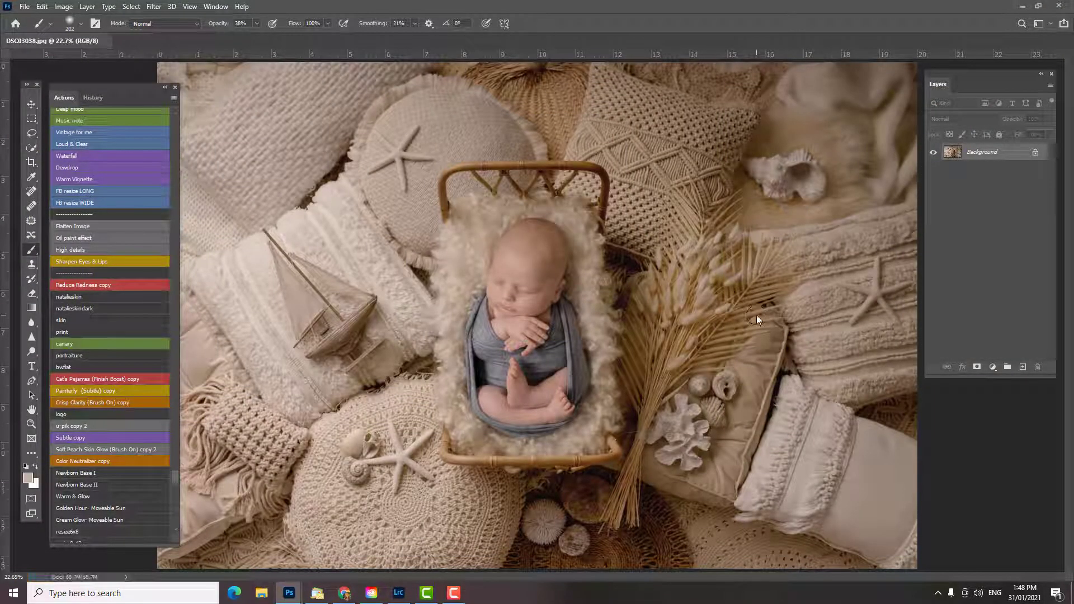